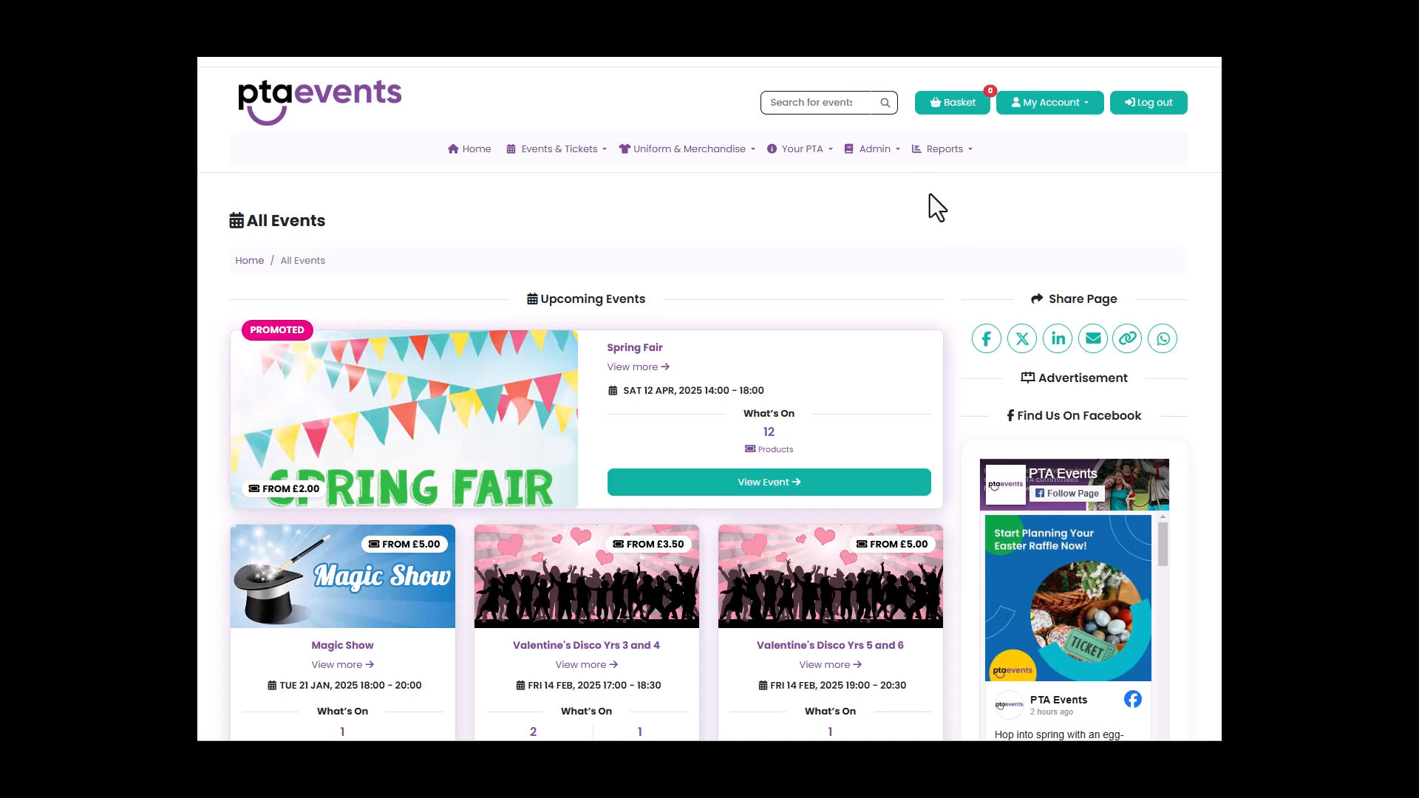
Step: Open the events administration page and start adding a new event without using a template
left_click(889, 151)
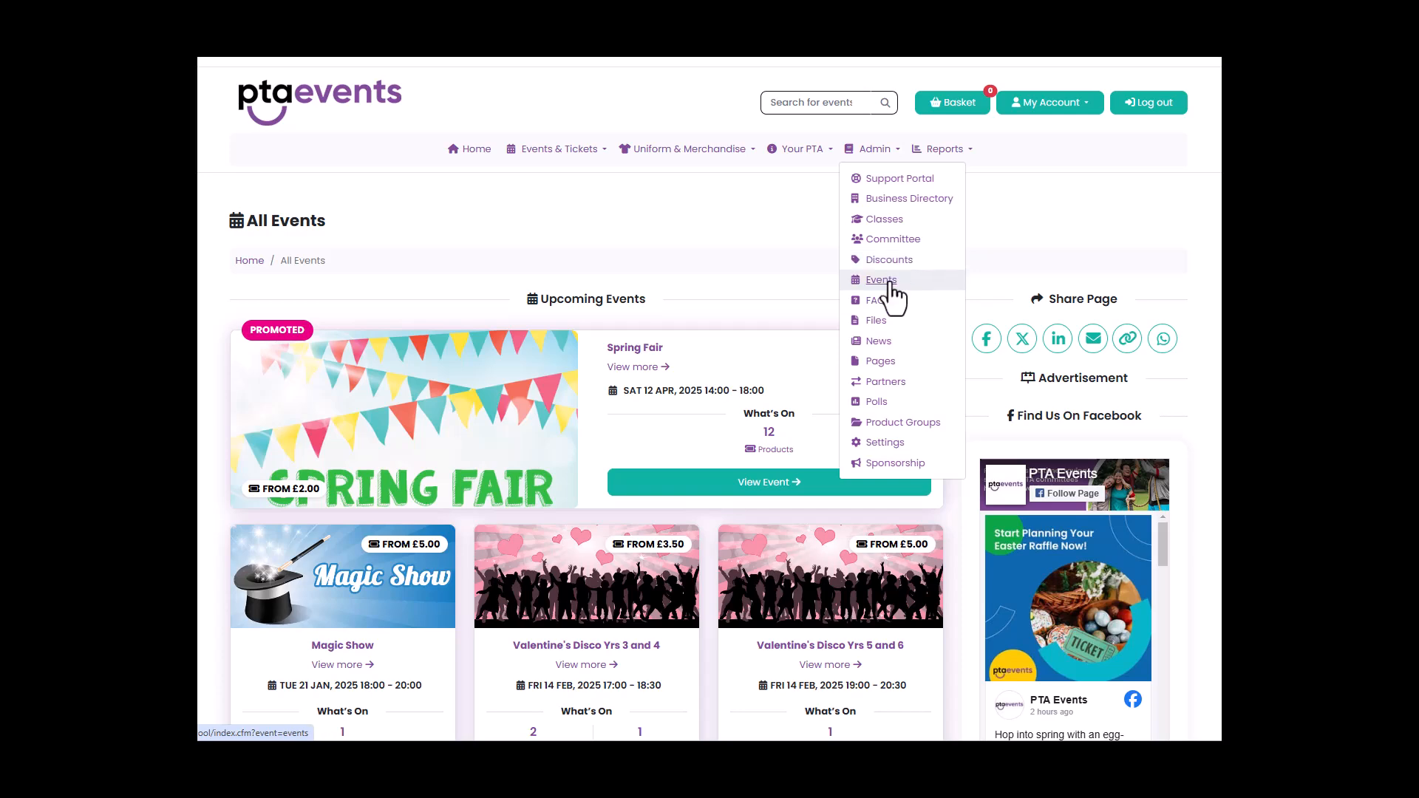
left_click(892, 296)
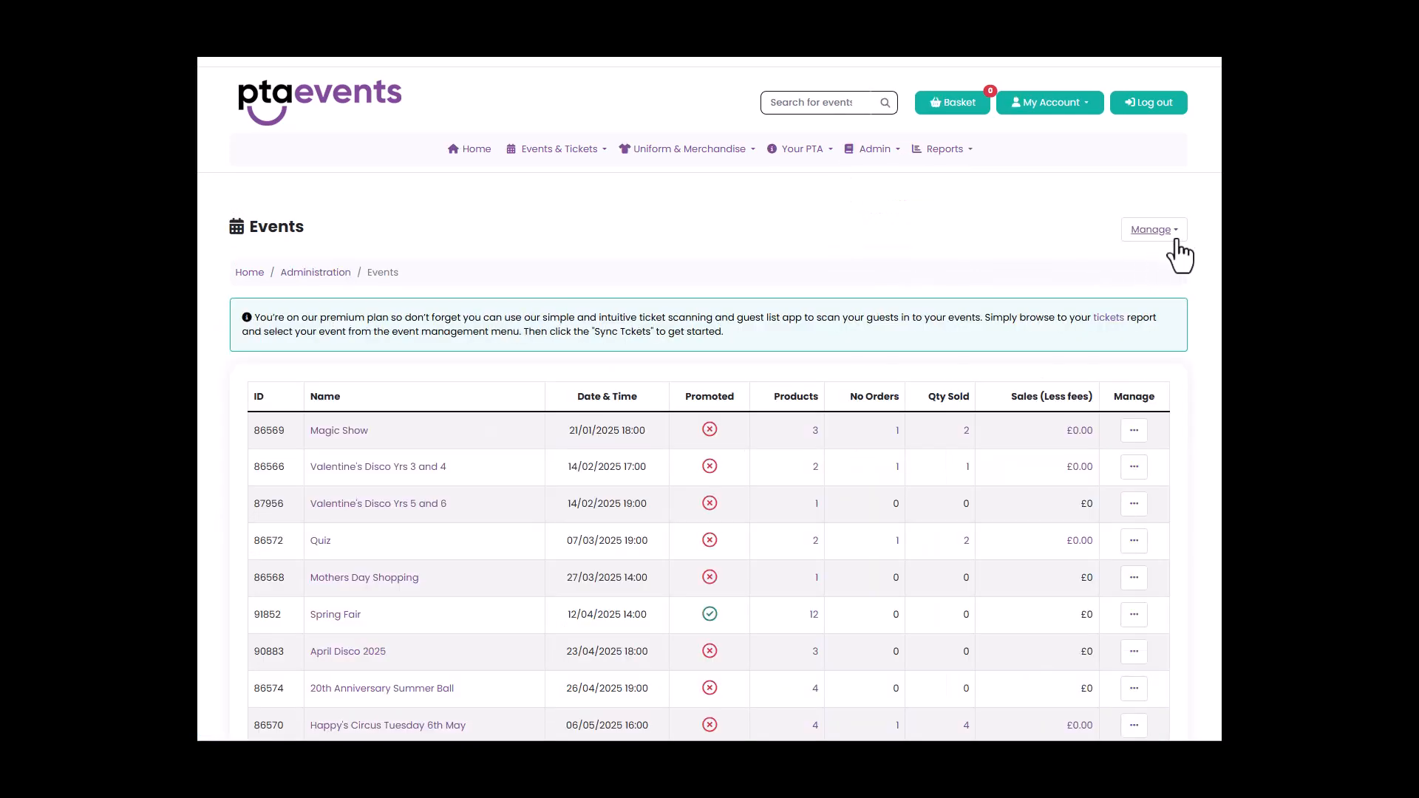
left_click(1181, 230)
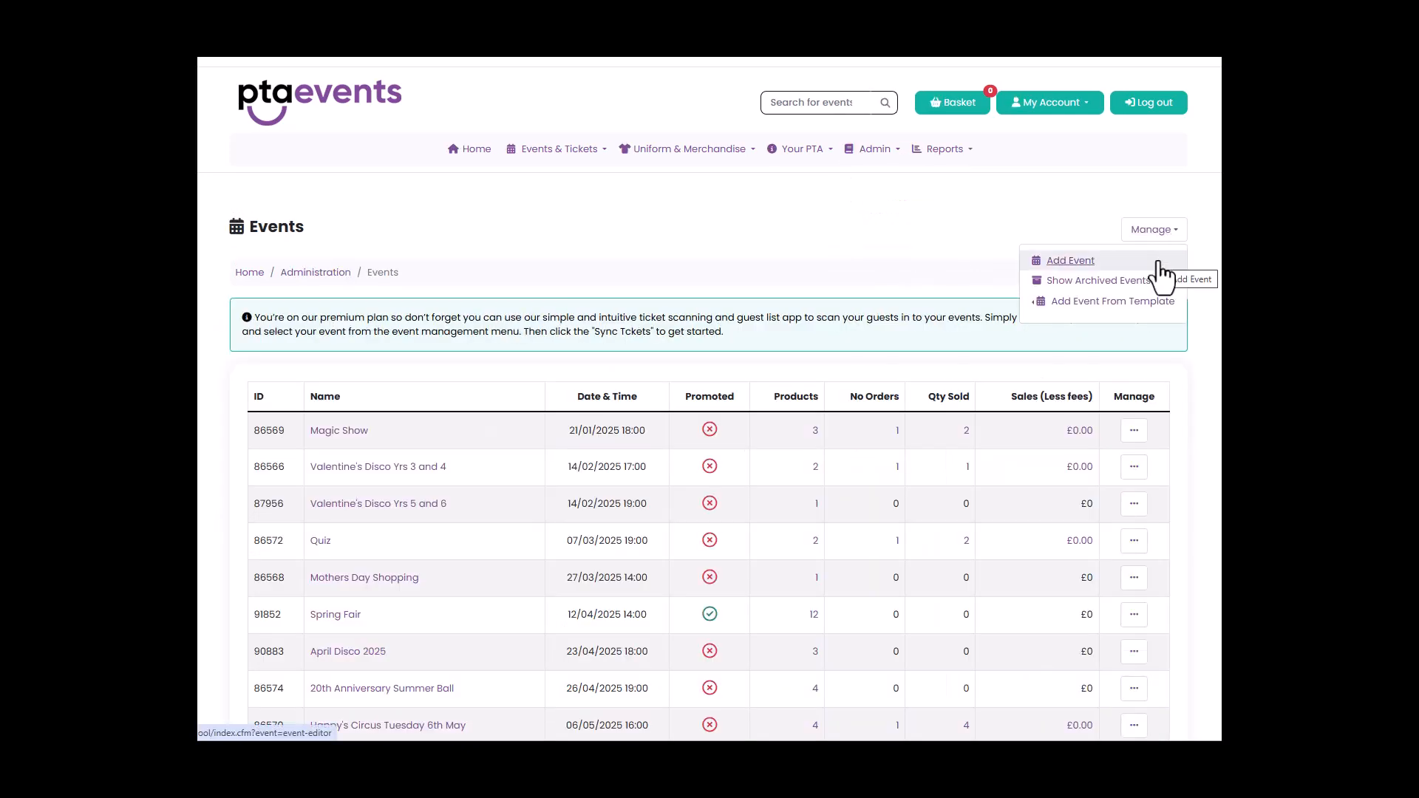
left_click(1145, 303)
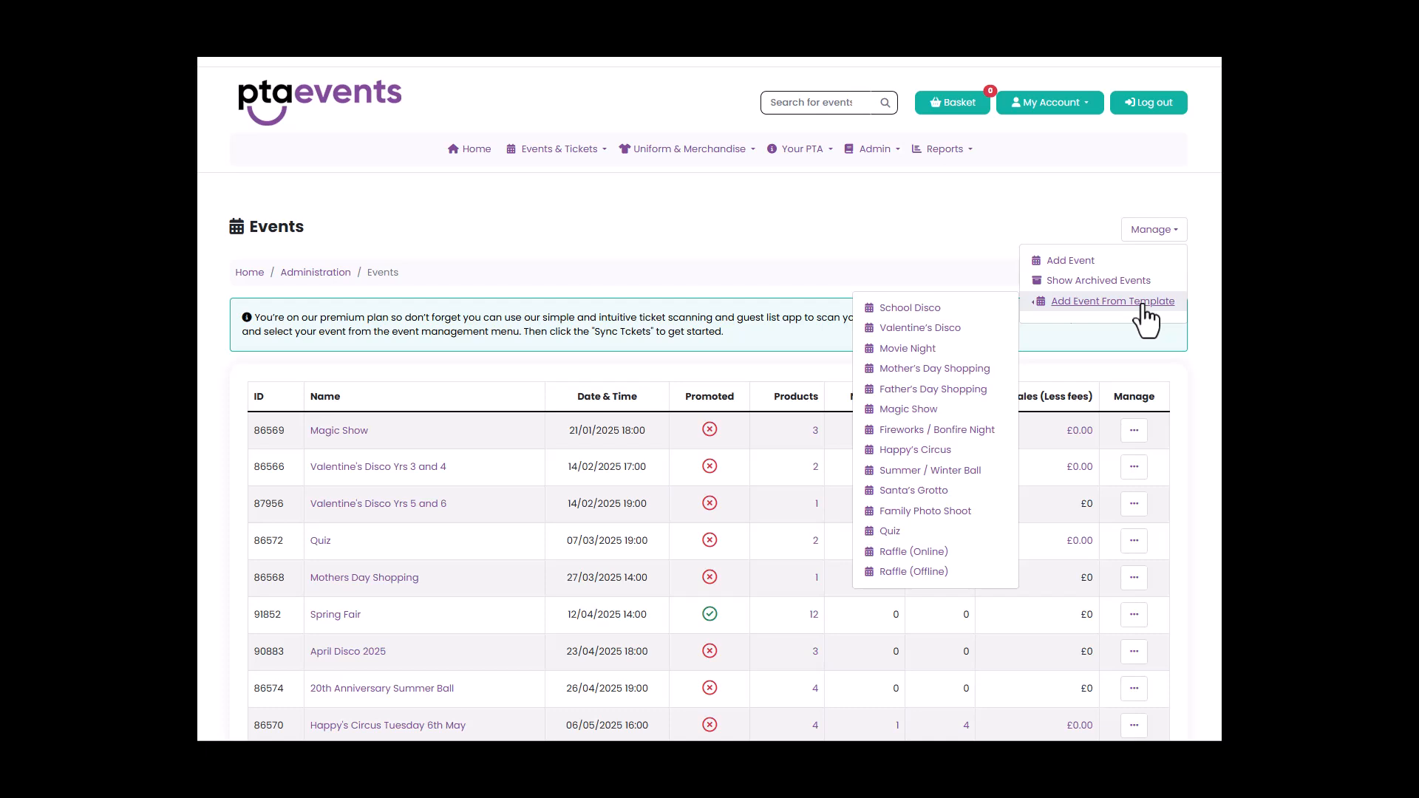
left_click(1083, 262)
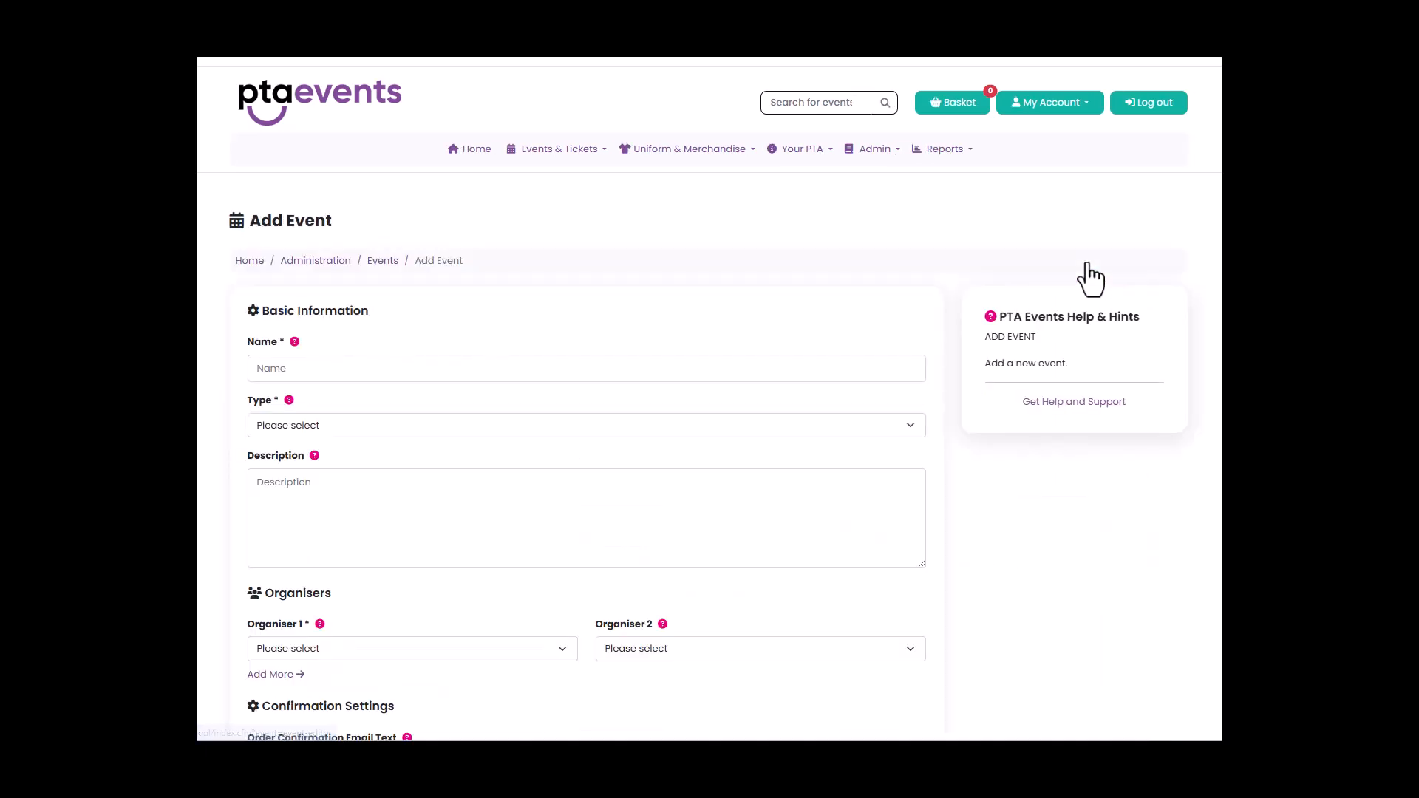
Step: Name the event "Summer Fair" and set its type to Summer Fair
left_click(744, 367)
type("Sum")
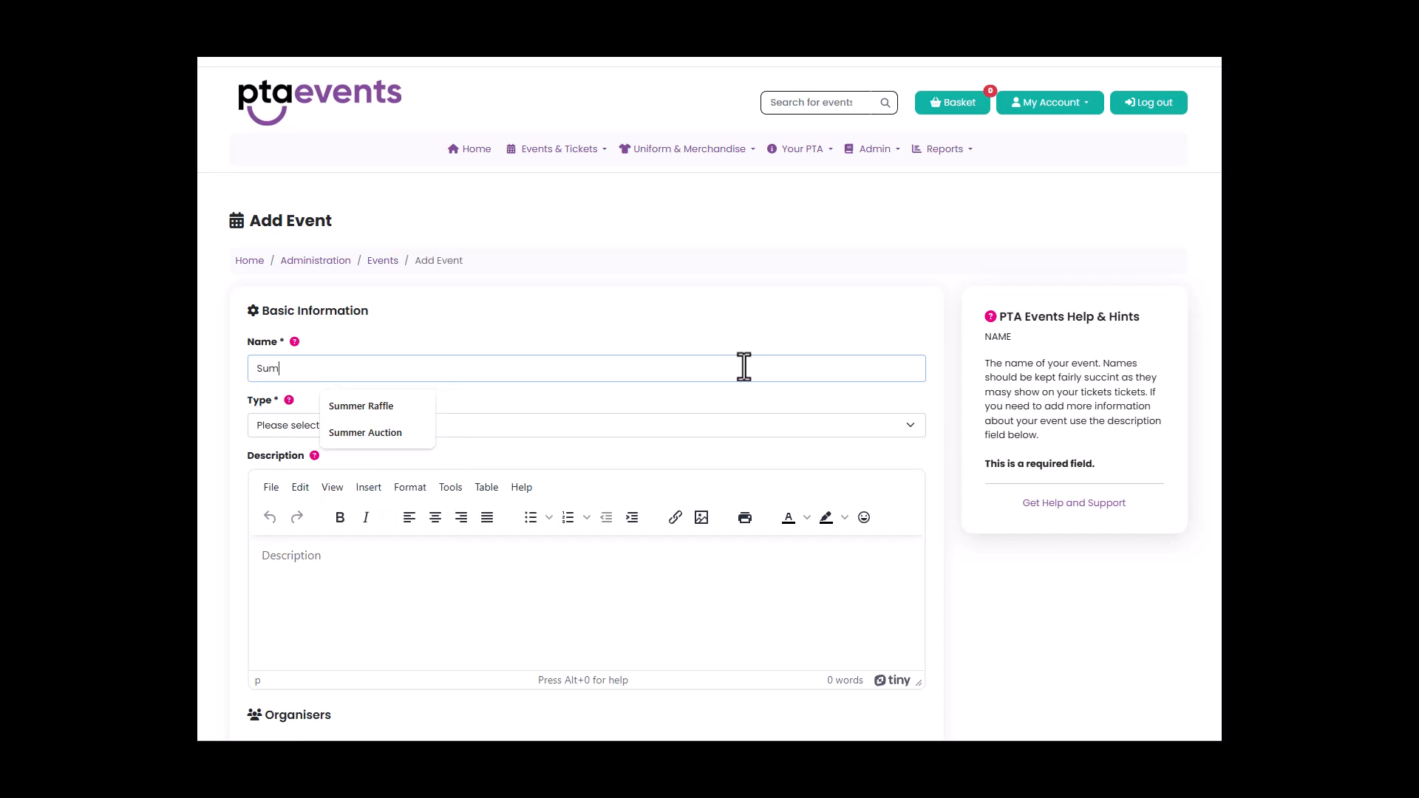
type("mer Fair")
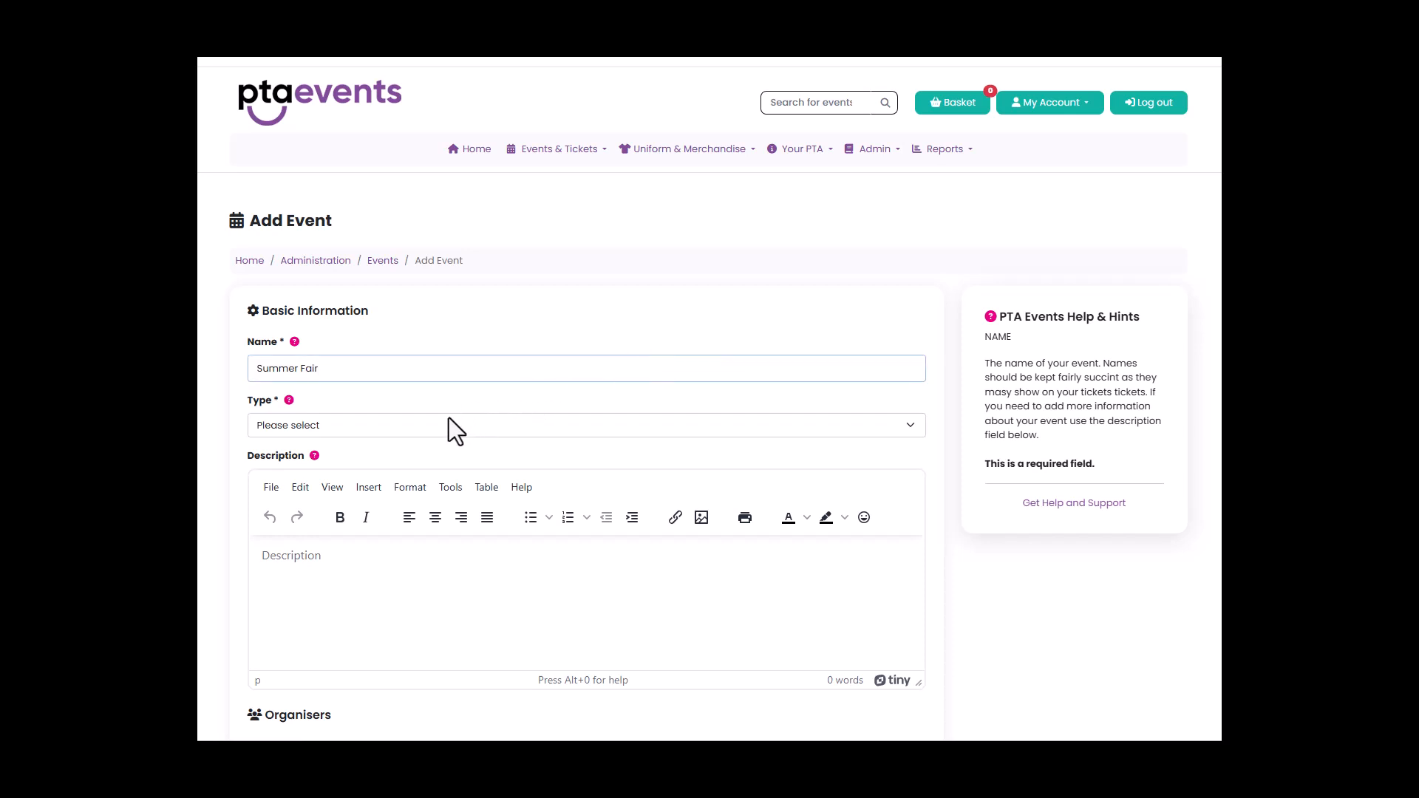
left_click(580, 425)
left_click_drag(921, 60, 907, 335)
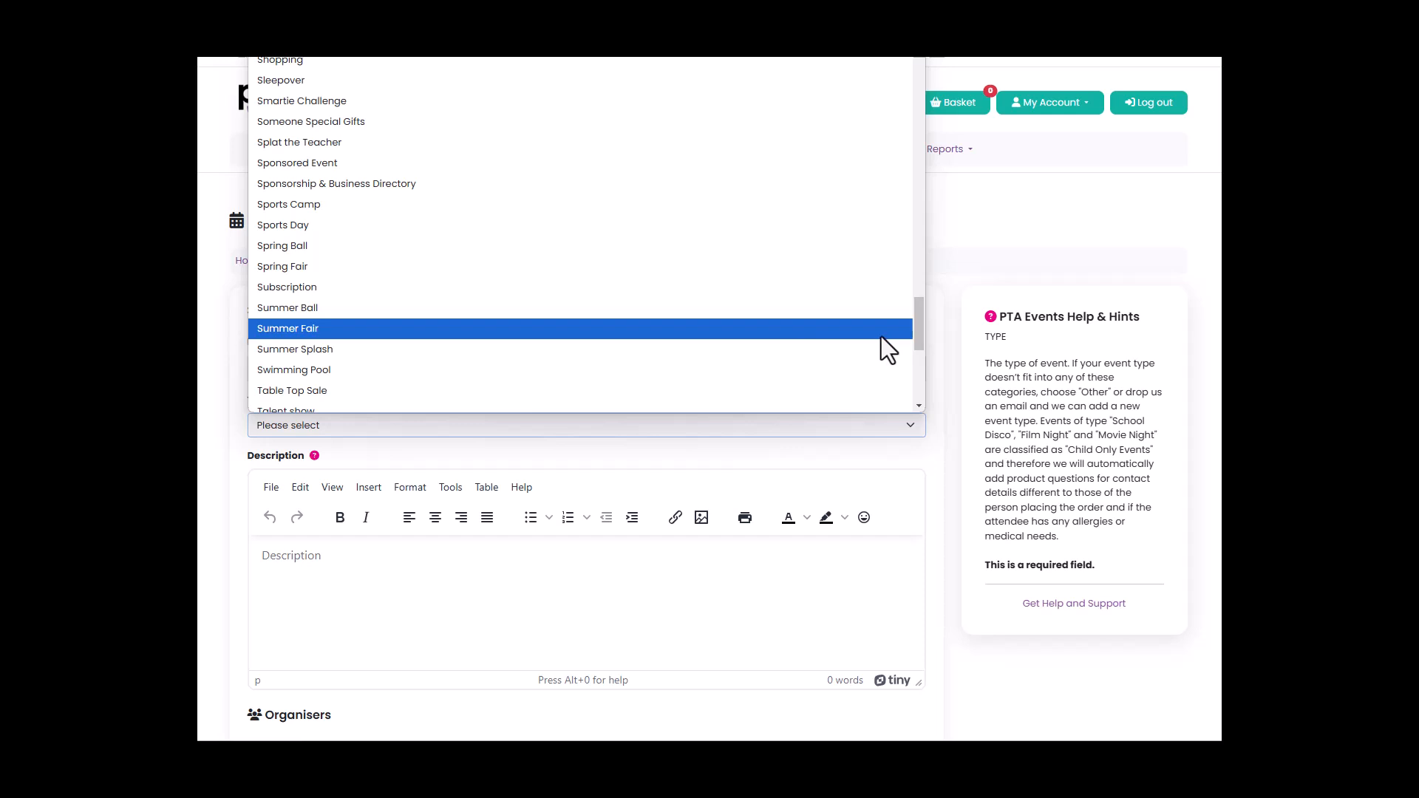
left_click(845, 327)
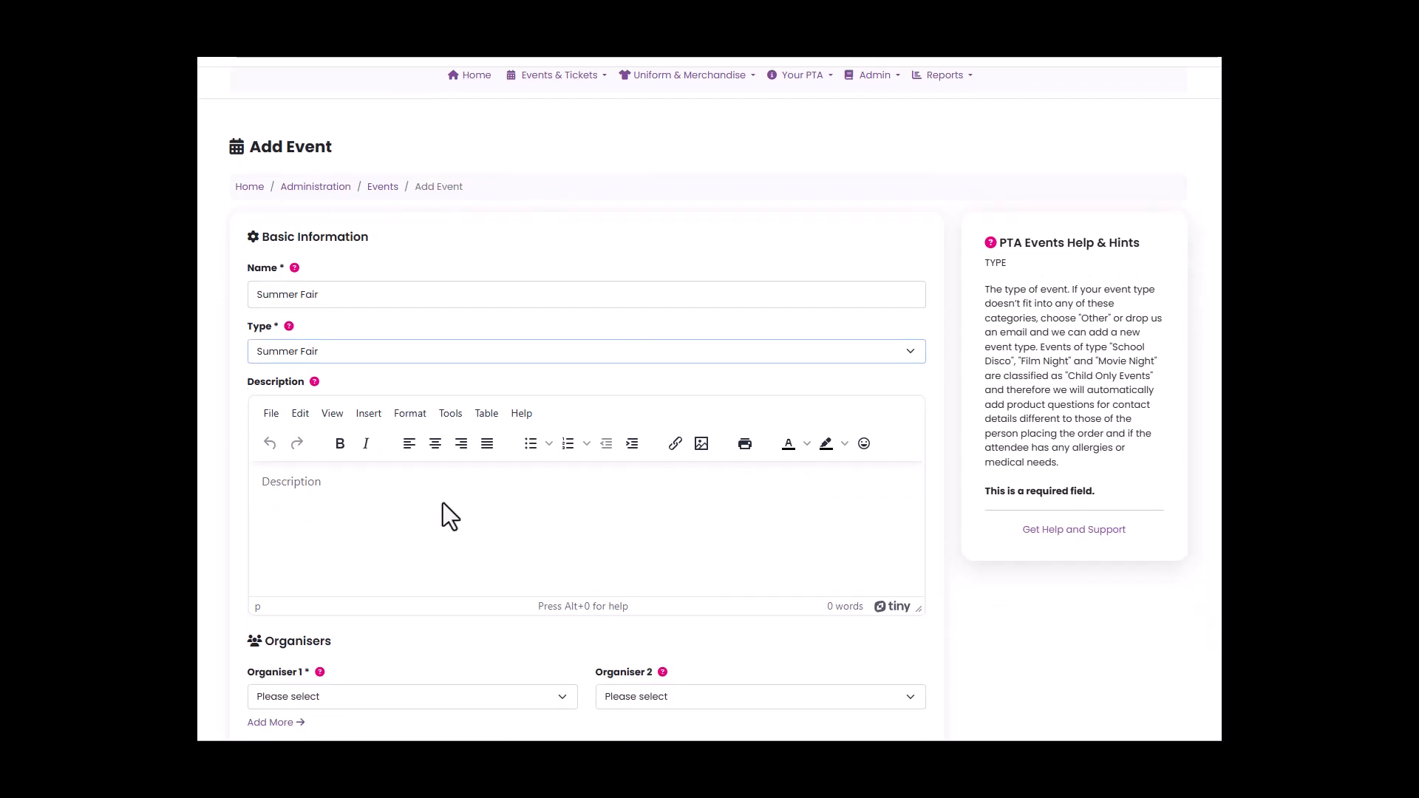
Step: Assign a person to both Organiser 1 and Organiser 2, and add fields for Organisers 3 and 4
left_click(441, 502)
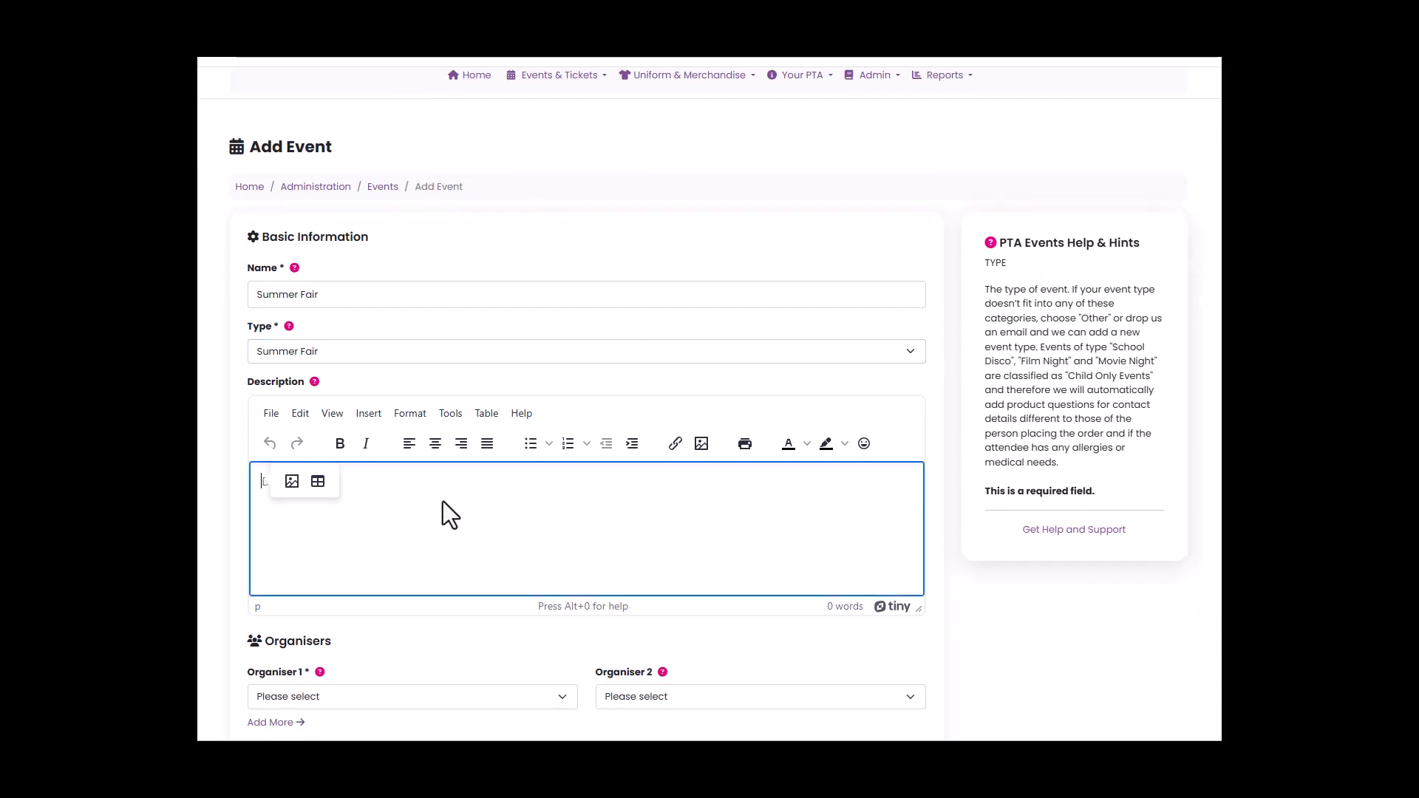
scroll(443, 501, "down", 4)
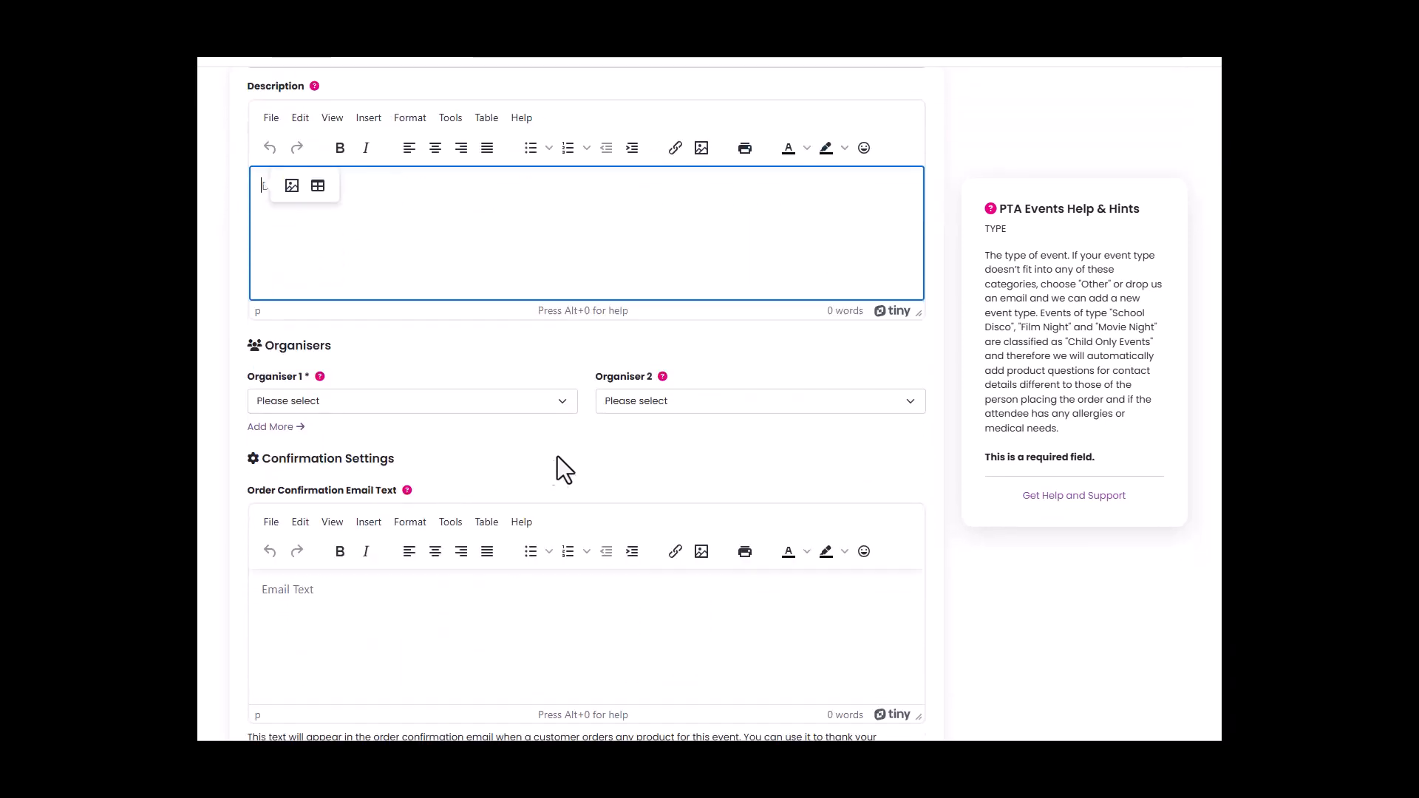
left_click(563, 403)
left_click(447, 609)
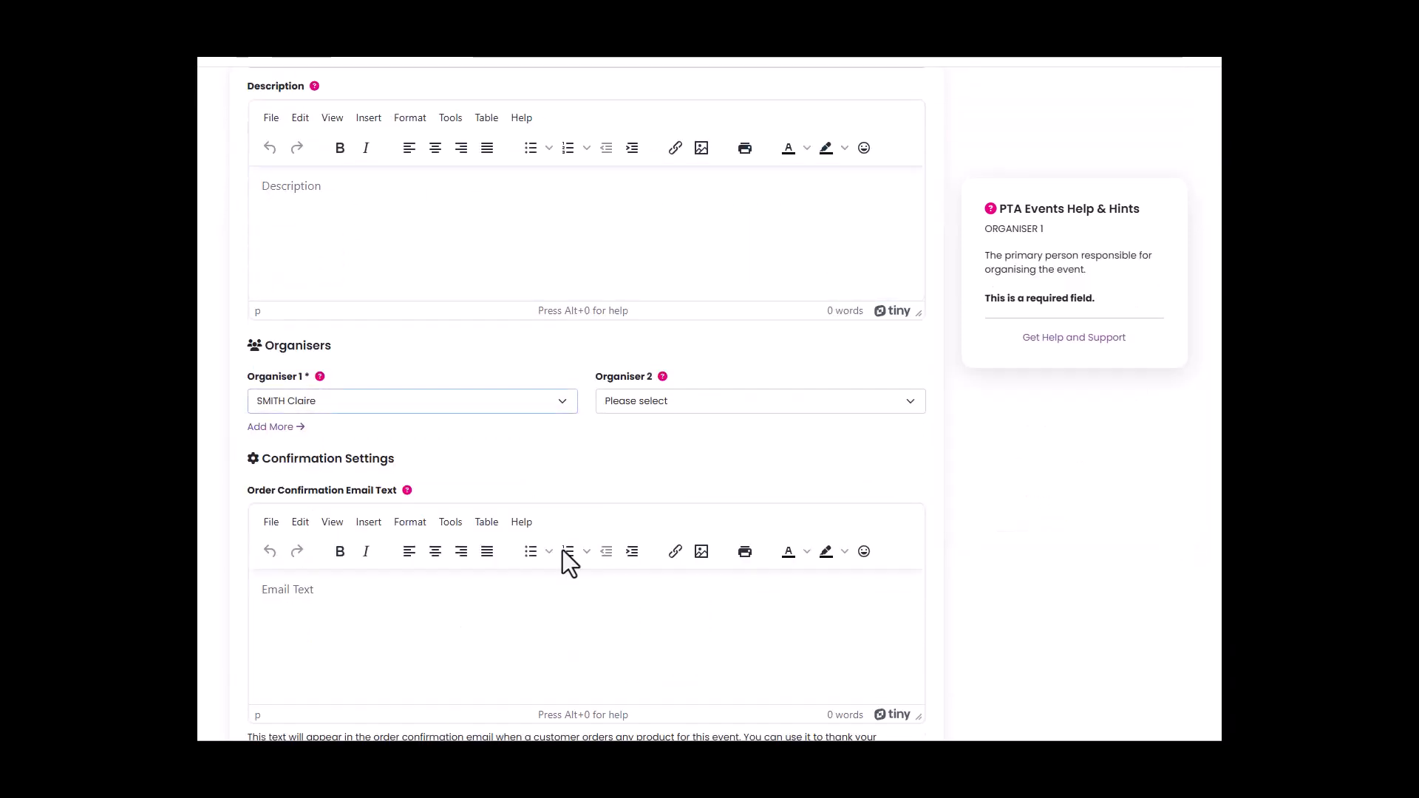
left_click(786, 402)
left_click(757, 444)
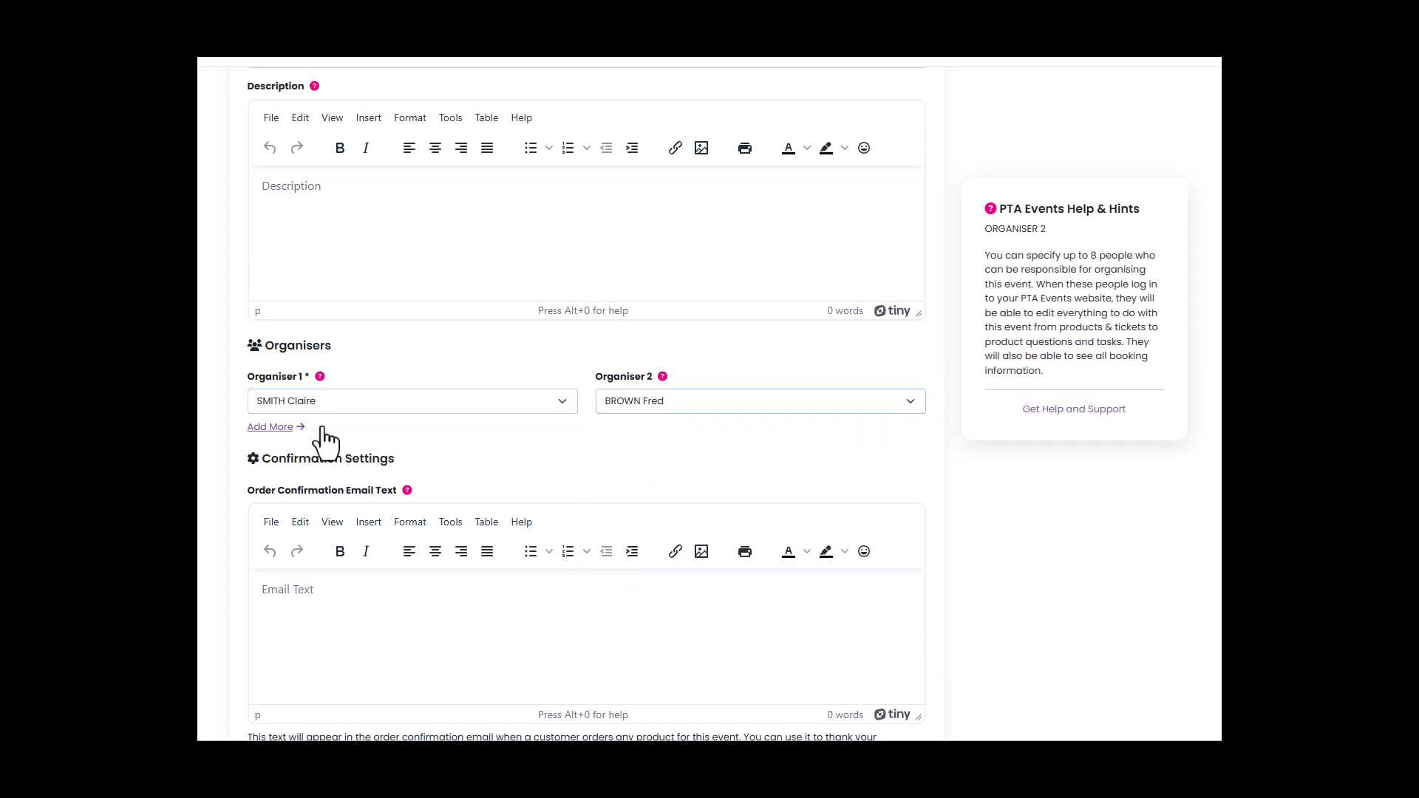
left_click(269, 428)
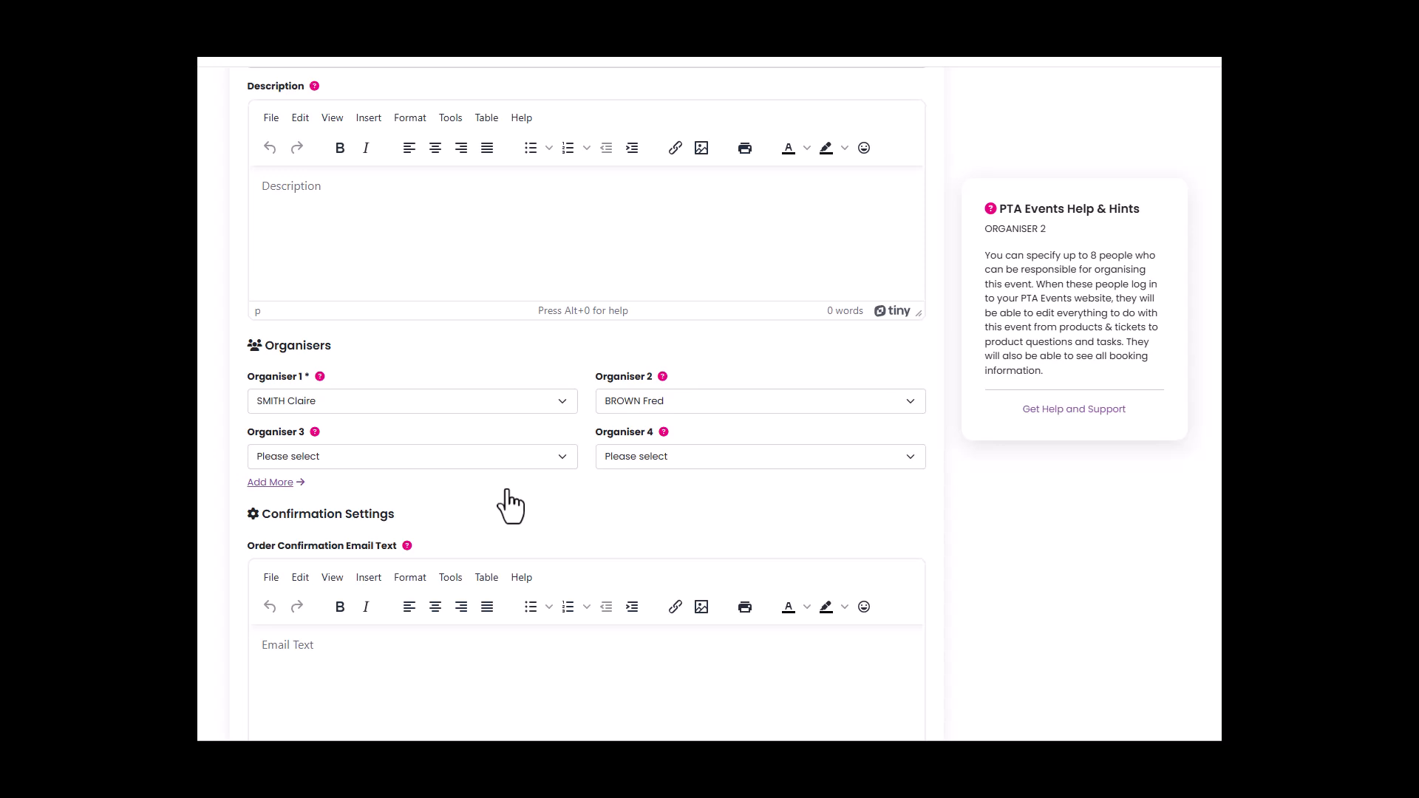
Step: Write the order confirmation email text "Thank you for purchasing a ticket! We look forward to seeing you there!"
scroll(510, 507, "down", 2)
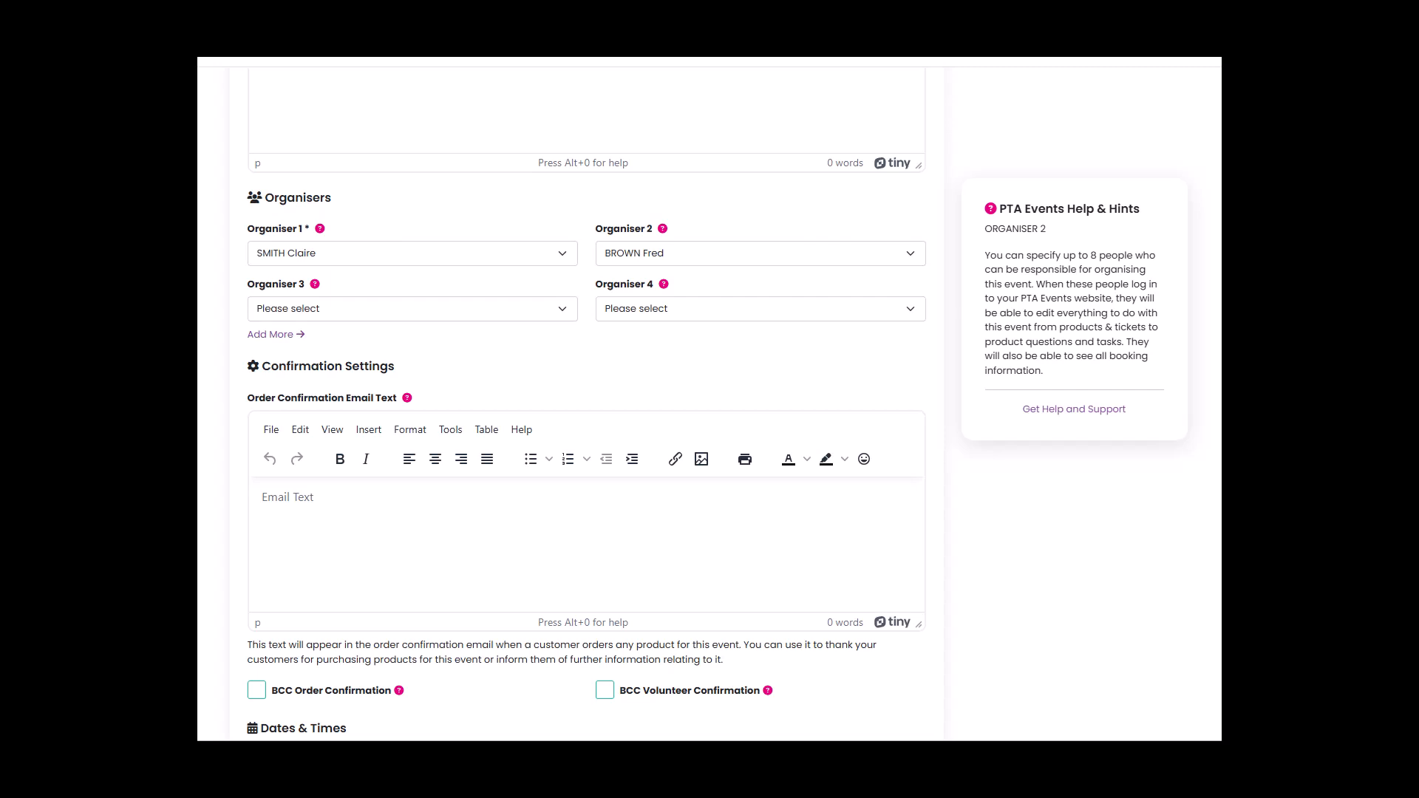
left_click(337, 500)
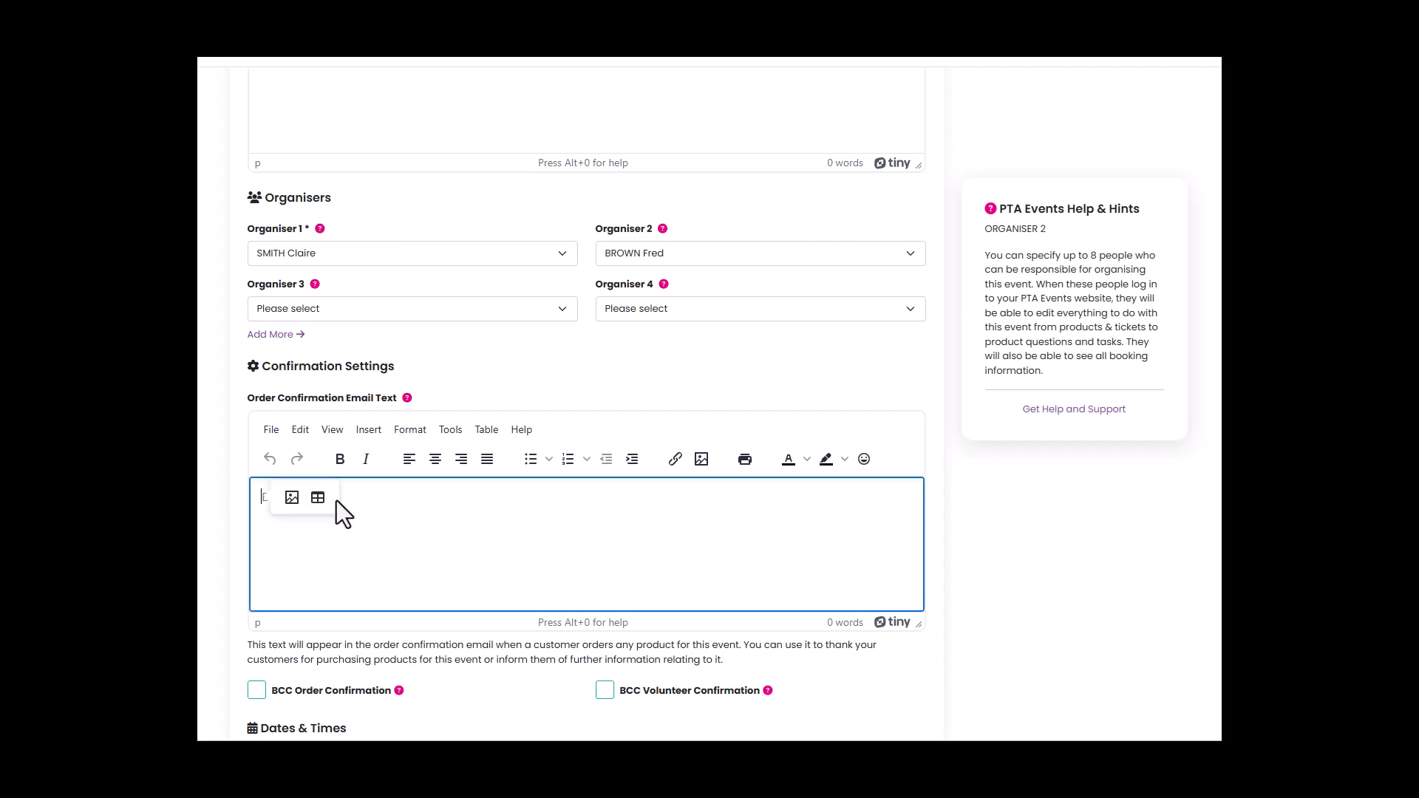
type("Thanky ou")
key("BackSpace")
key("BackSpace")
key("BackSpace")
type("ou for purchasing a ticket")
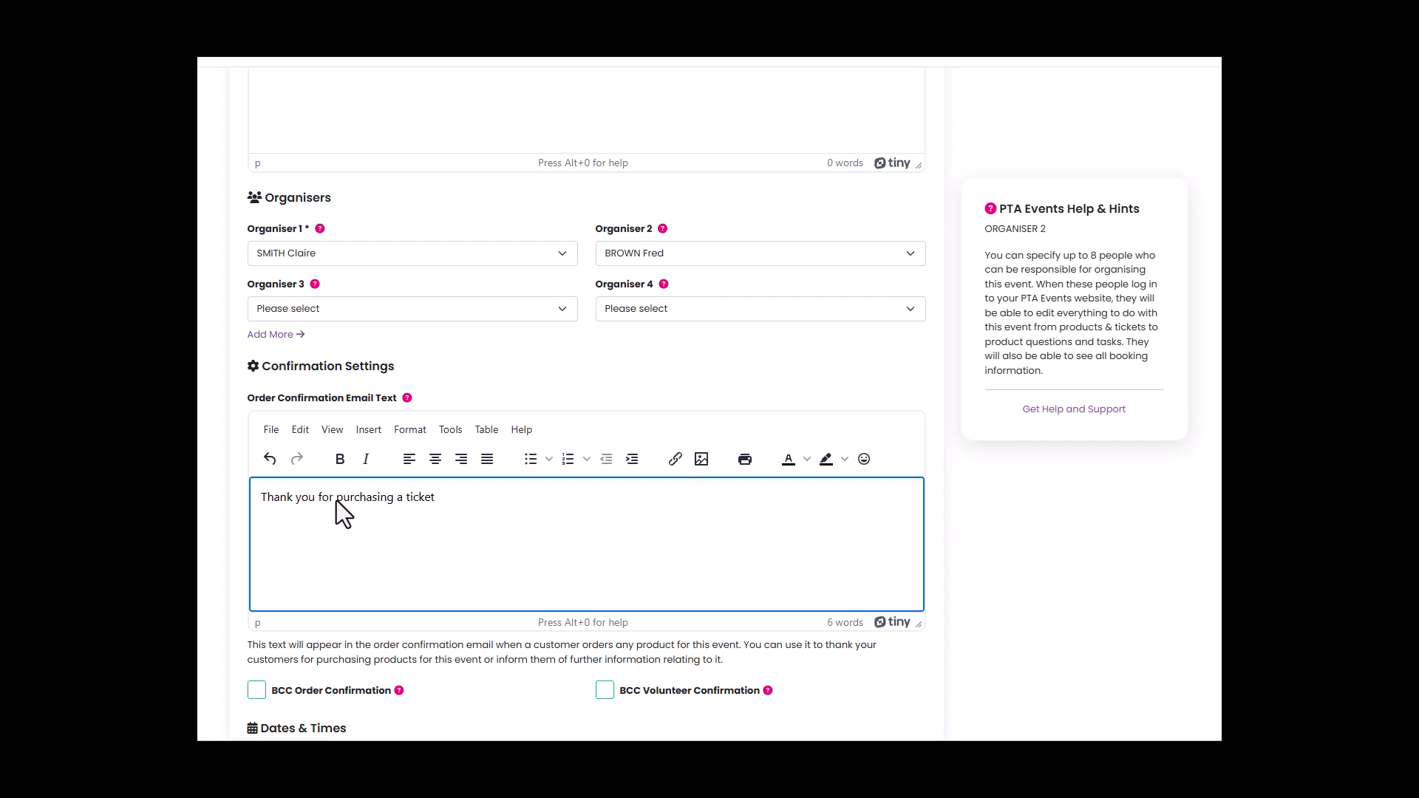
type("! we look forward to seeing you there!")
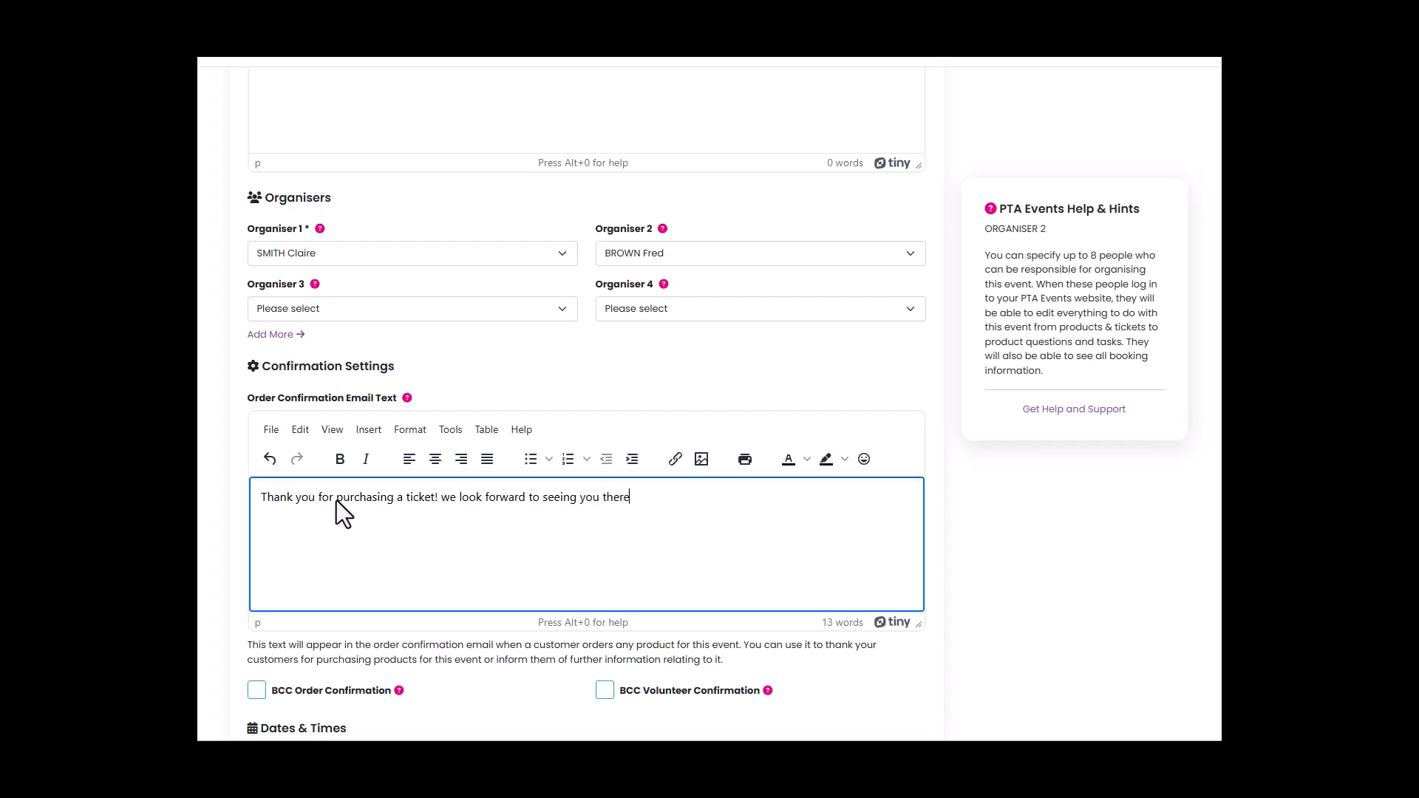
left_click(445, 497)
key("BackSpace")
type("W")
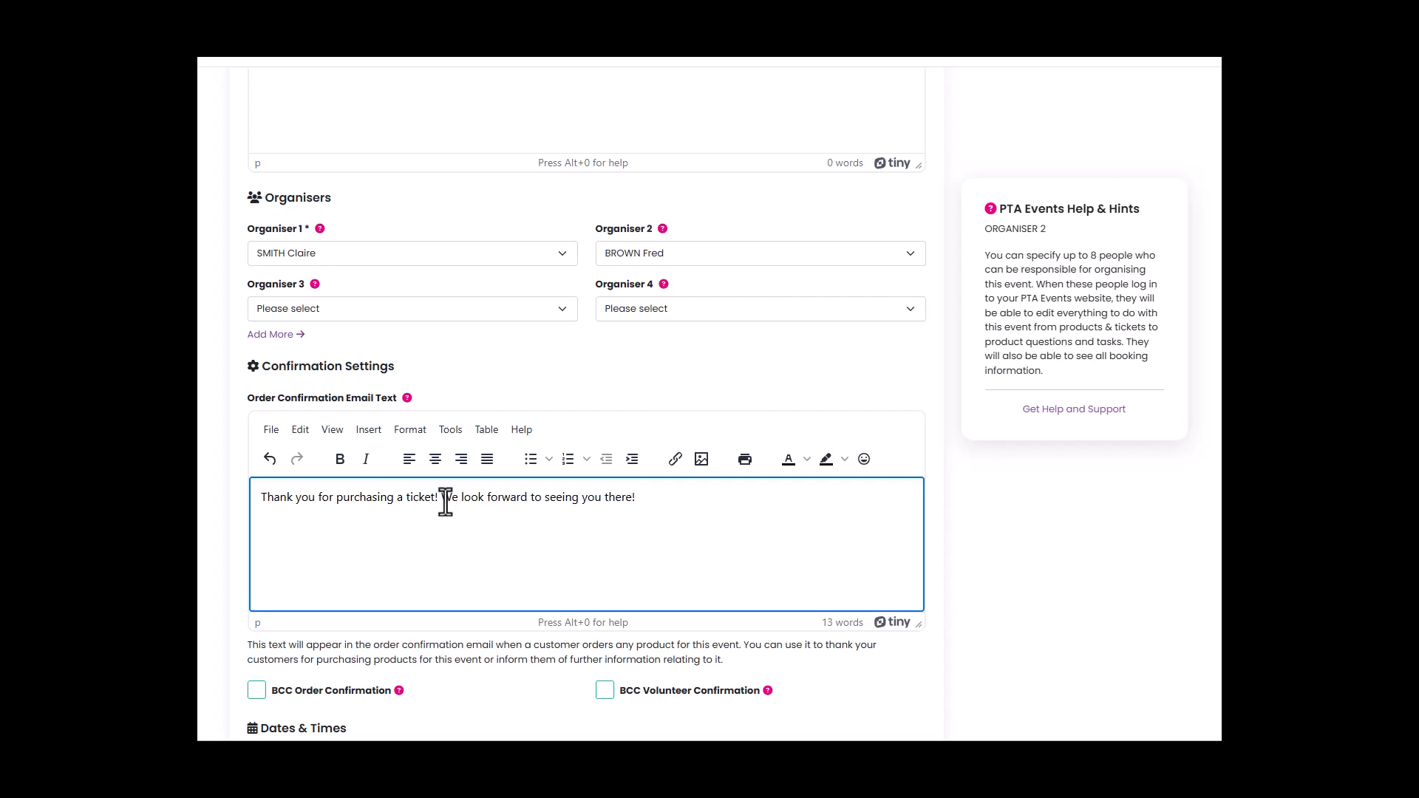
Step: Enable BCC copies to the organisers for both order confirmations and volunteer confirmations
scroll(450, 509, "down", 3)
left_click(258, 470)
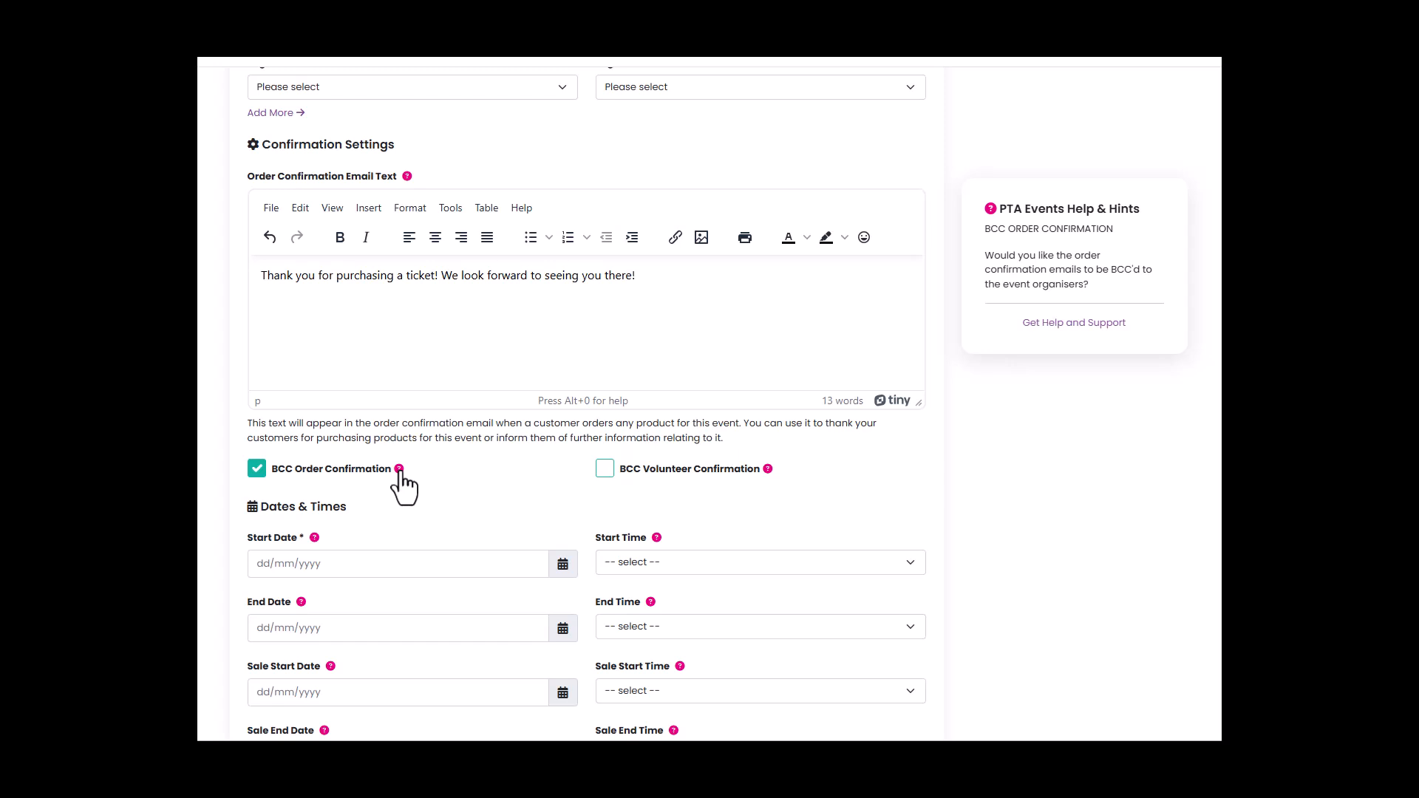
left_click(604, 468)
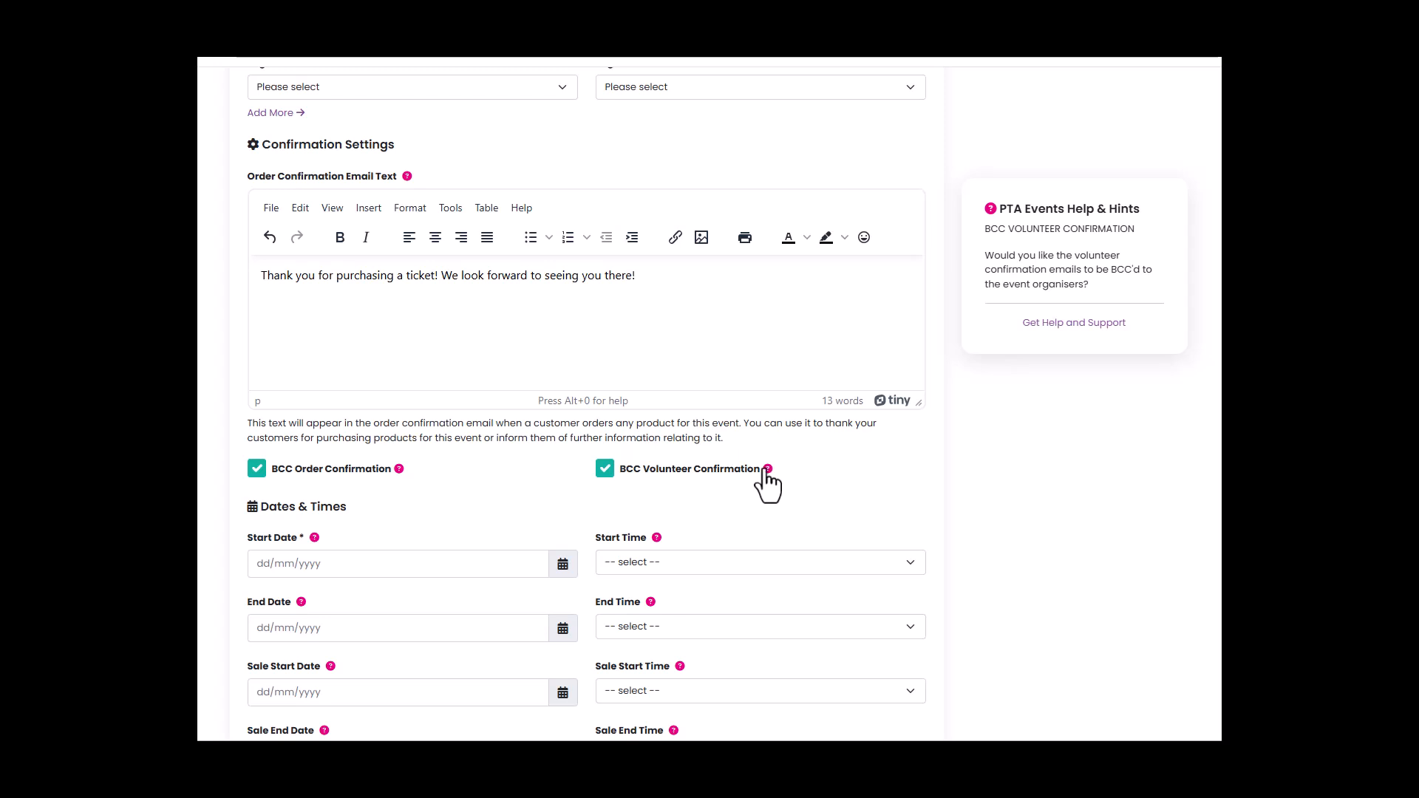
Step: Set the event's start date to 21/06/2025 and its start time to 13:00
scroll(574, 477, "down", 2)
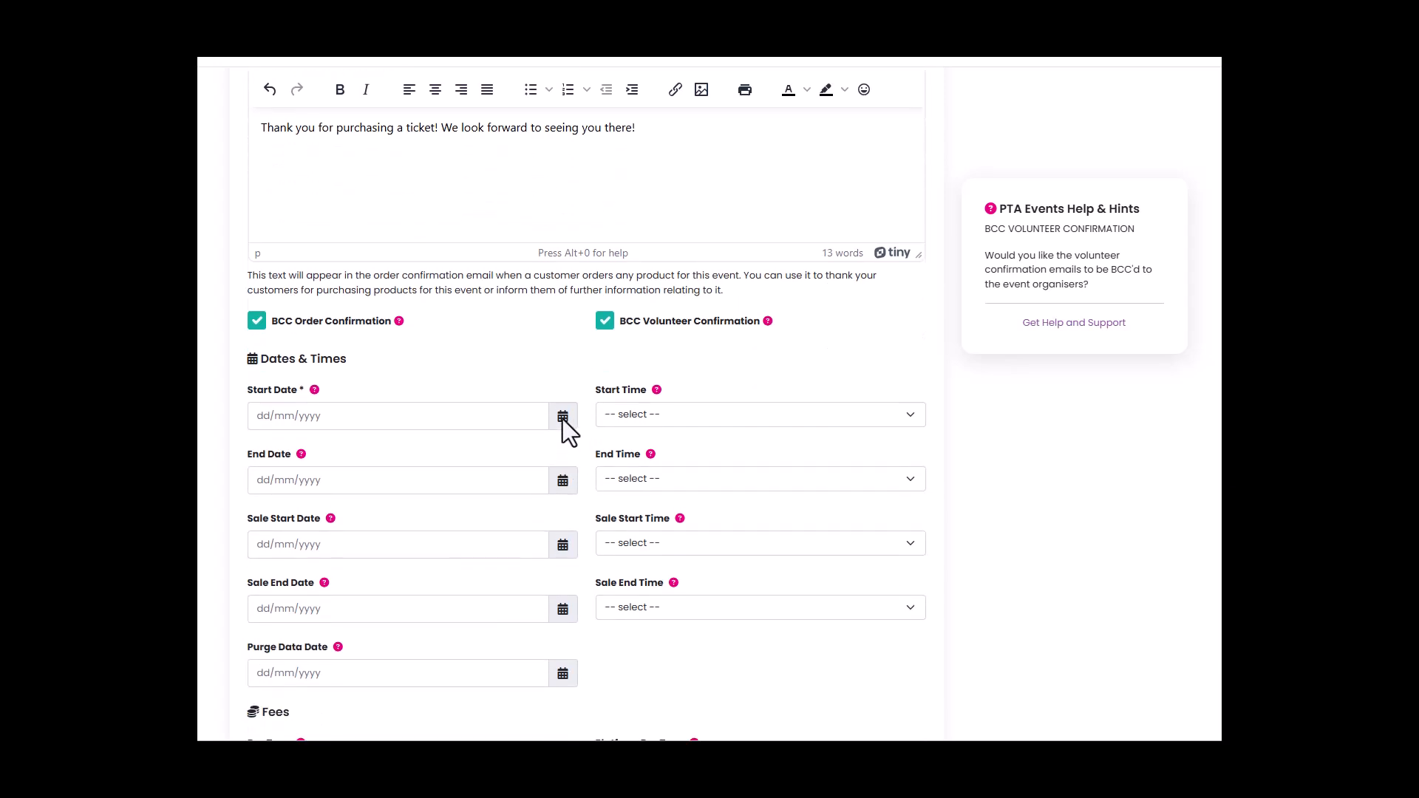
left_click(561, 418)
left_click(458, 447)
left_click(458, 447)
left_click(459, 448)
left_click(459, 447)
left_click(459, 448)
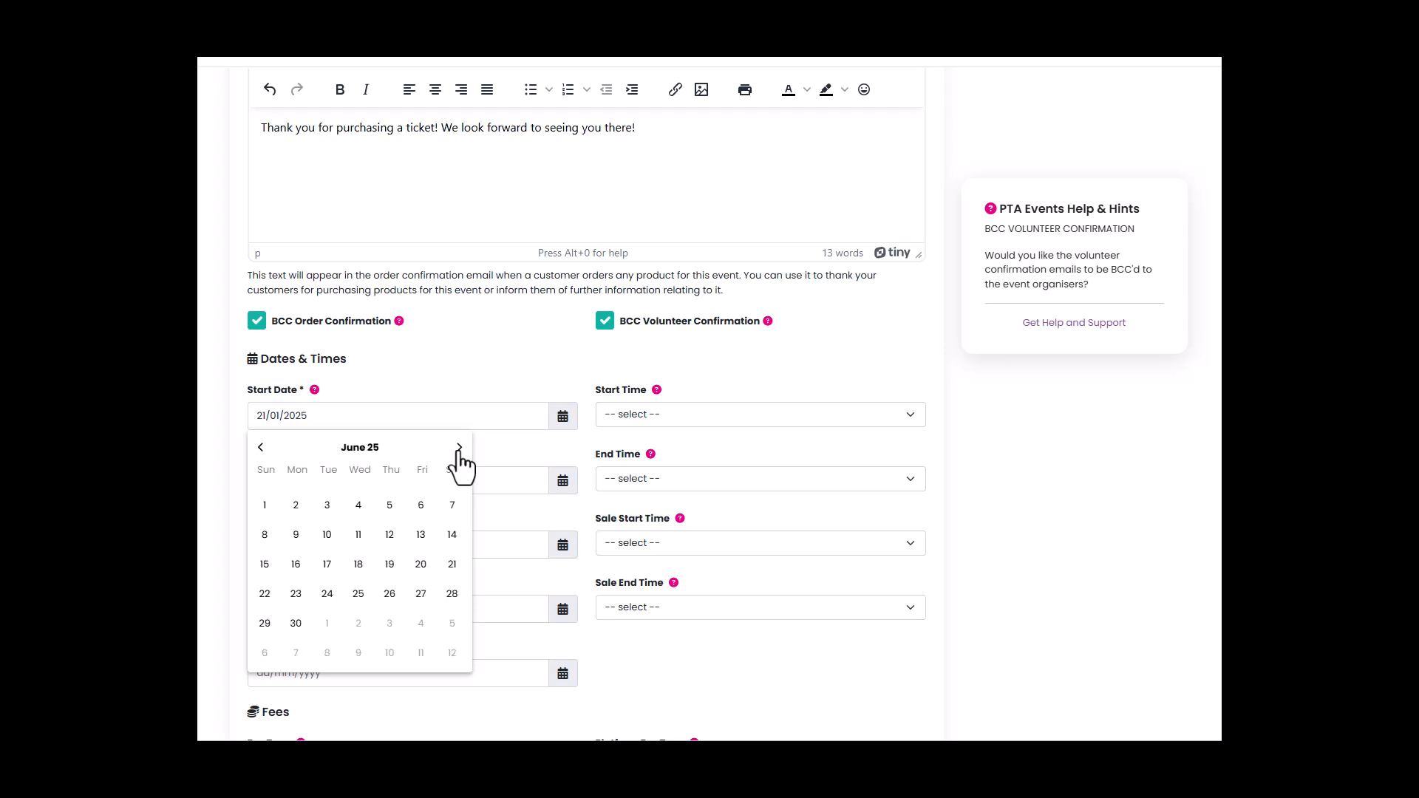
left_click(454, 566)
left_click(719, 410)
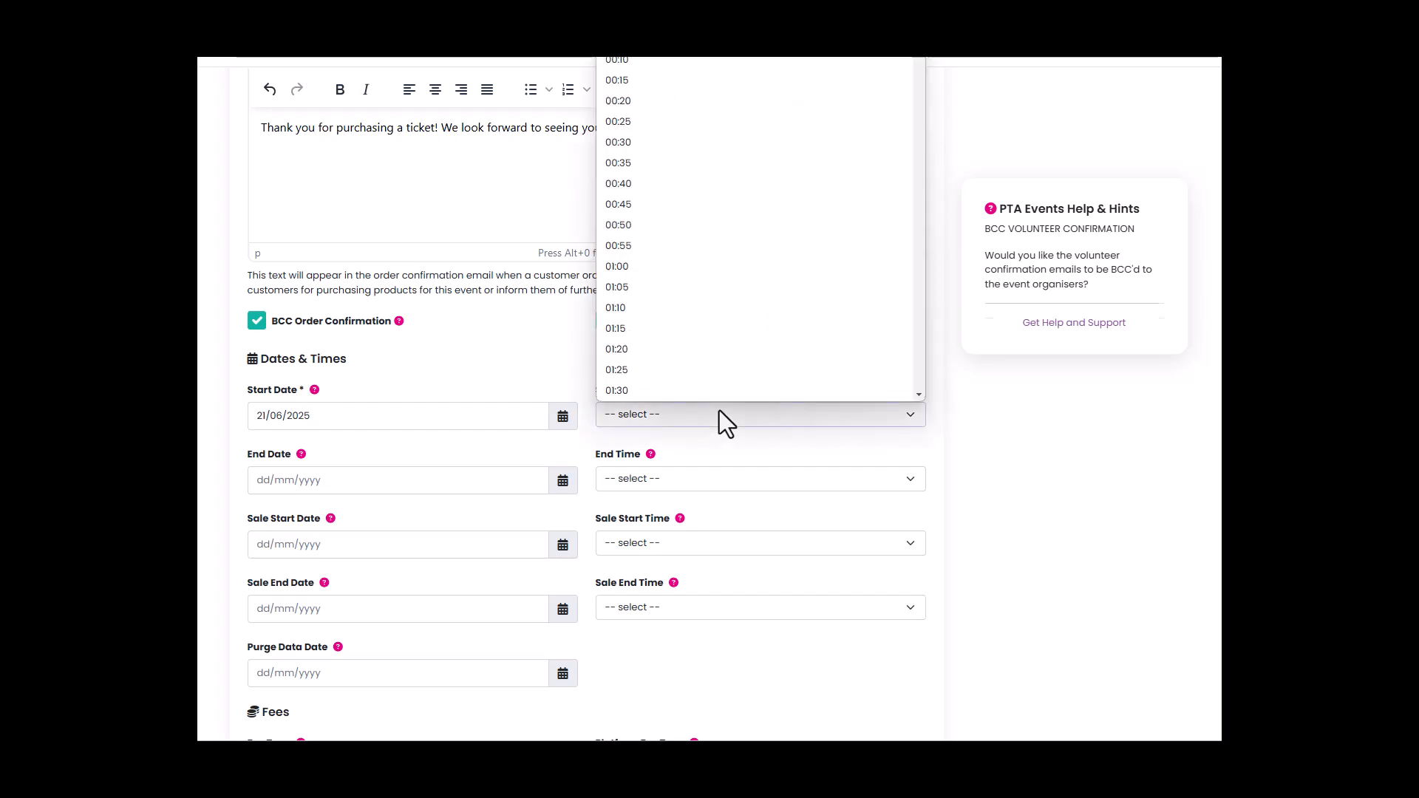
scroll(848, 160, "down", 20)
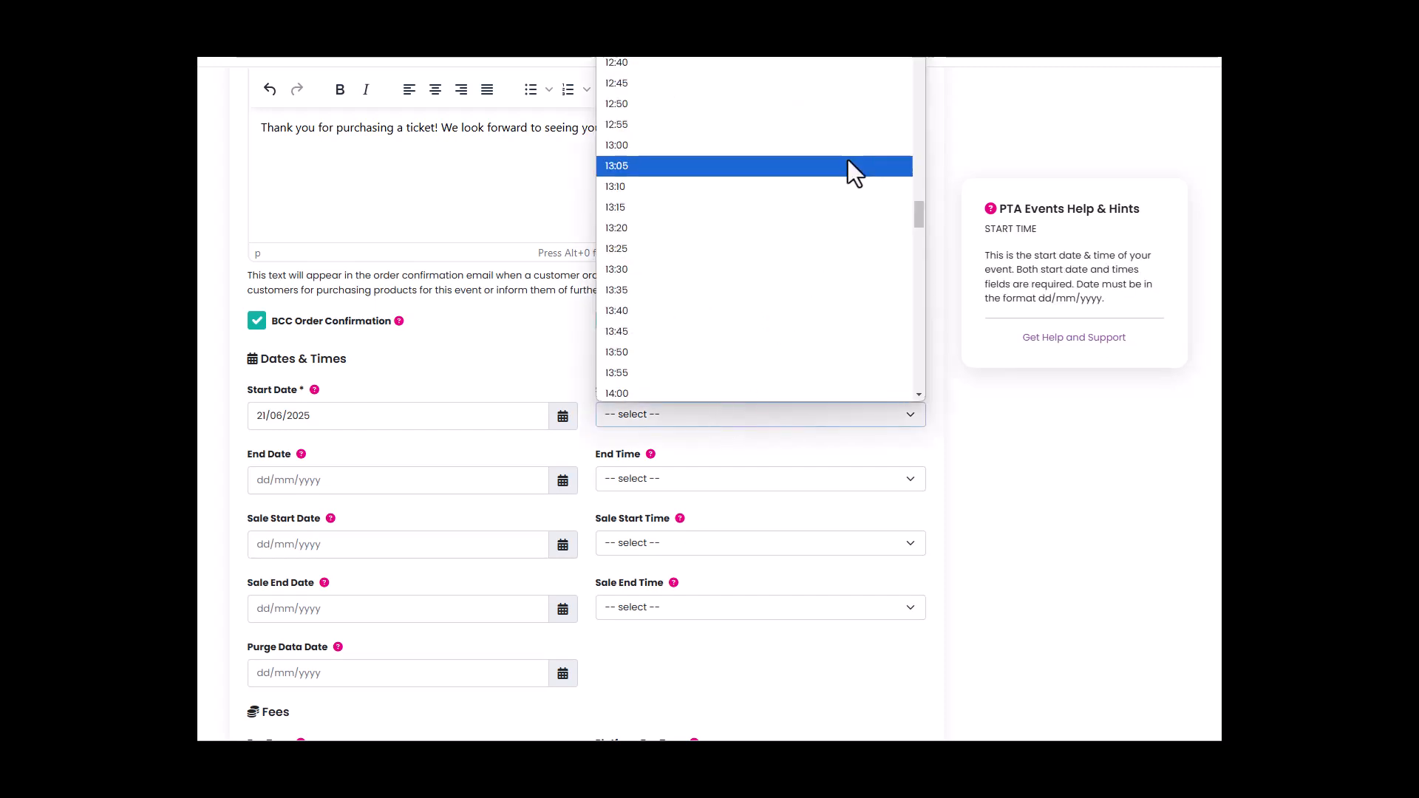
left_click(832, 145)
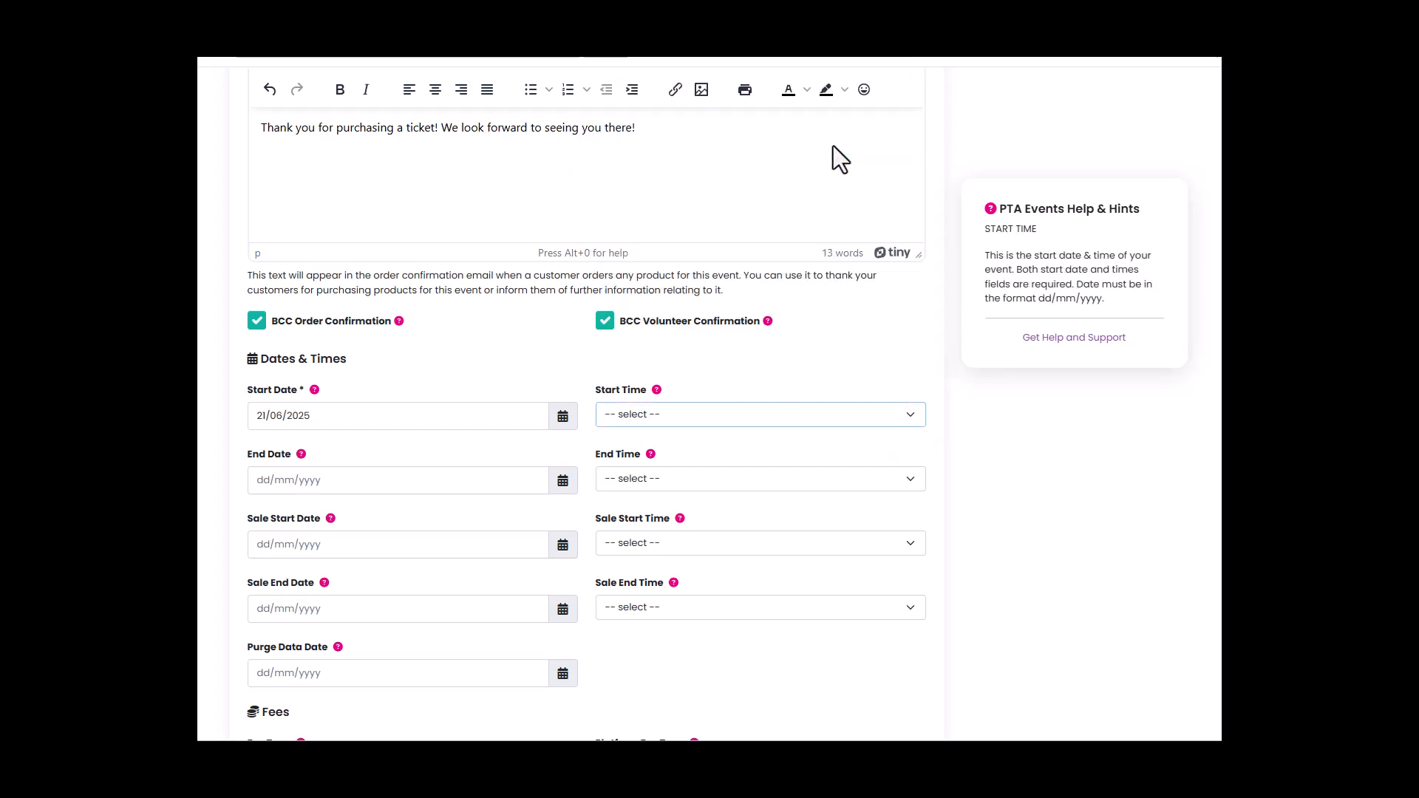
Step: Set the event's end date to 21/06/2025 and its end time to 17:00
left_click(566, 490)
left_click(459, 512)
left_click(459, 511)
left_click(459, 512)
left_click(459, 511)
left_click(459, 512)
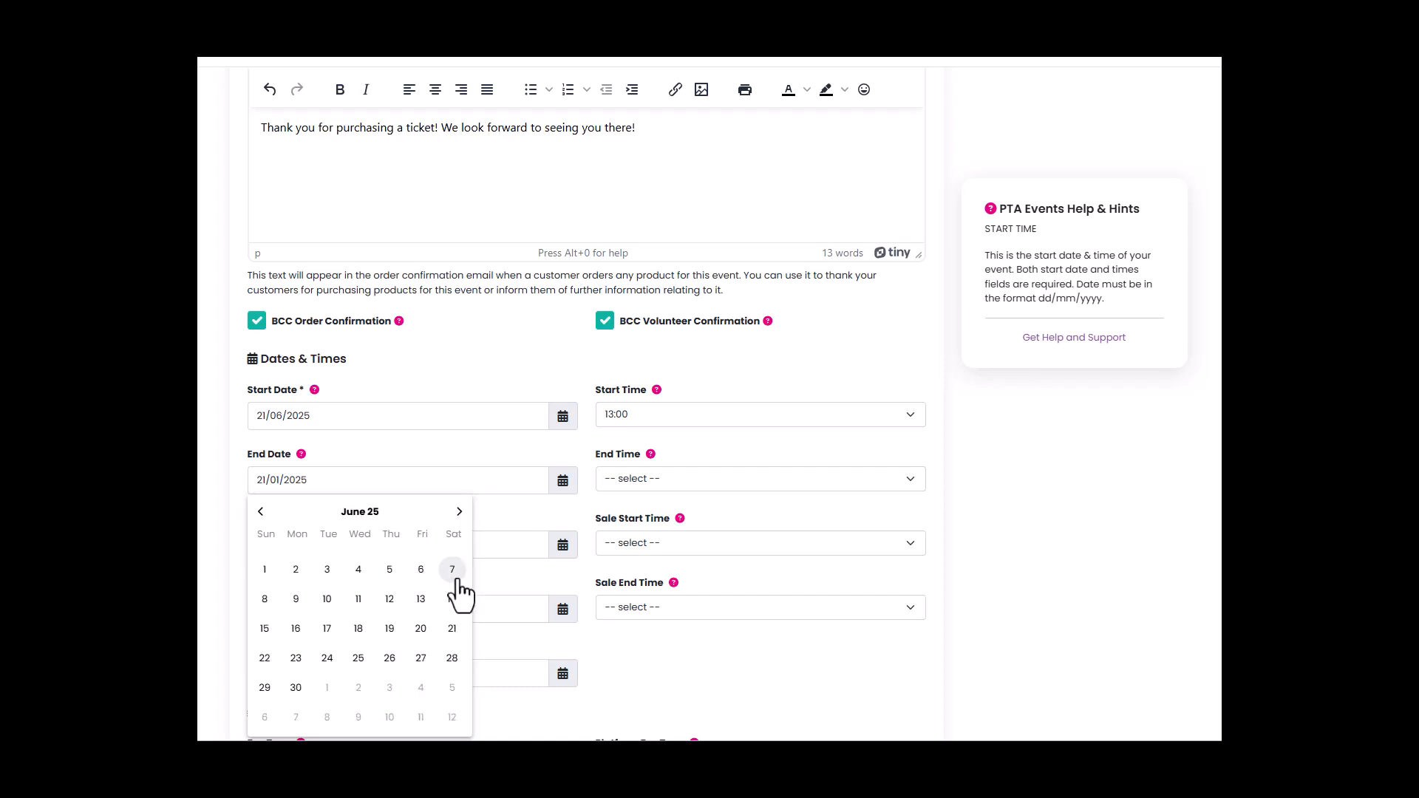
left_click(452, 628)
left_click(923, 482)
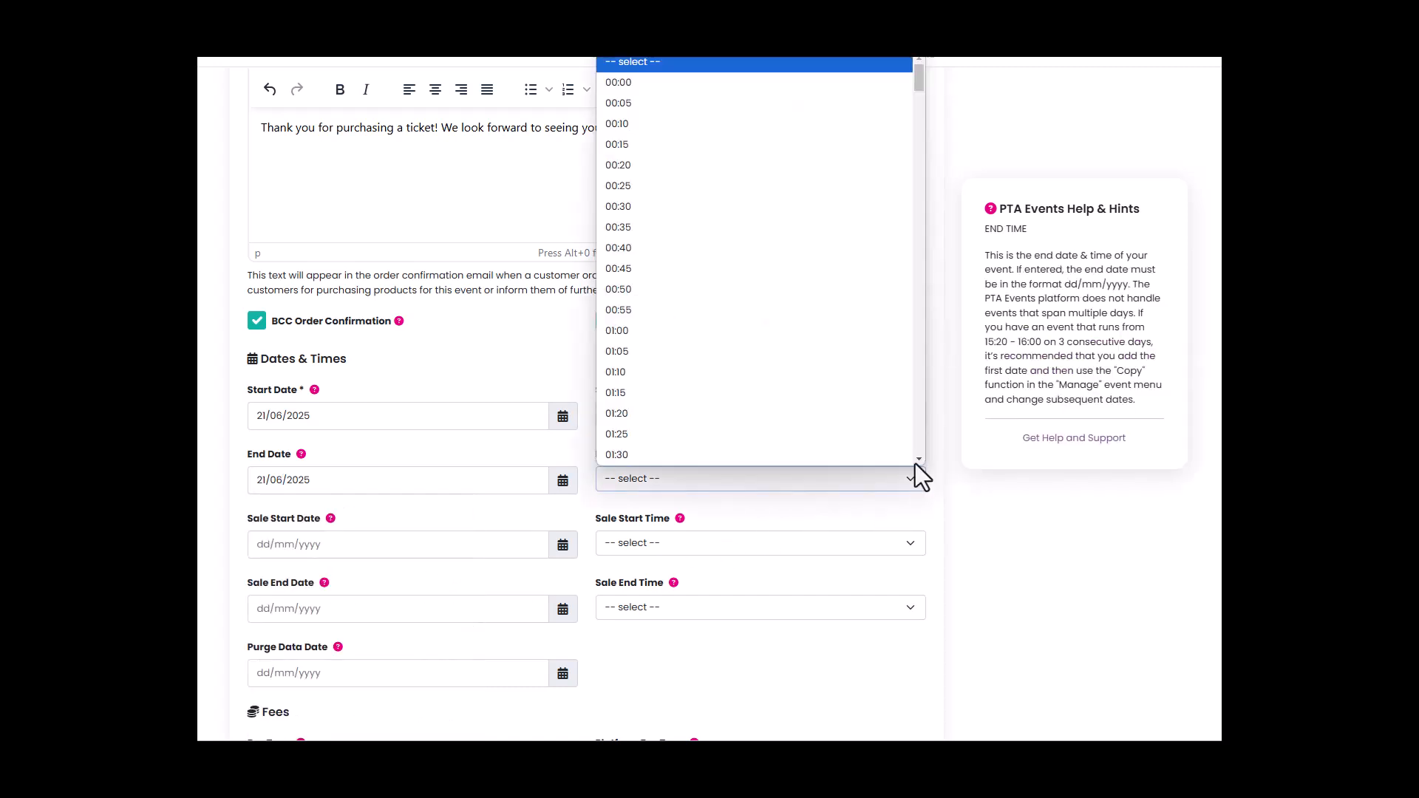
left_click_drag(917, 80, 903, 354)
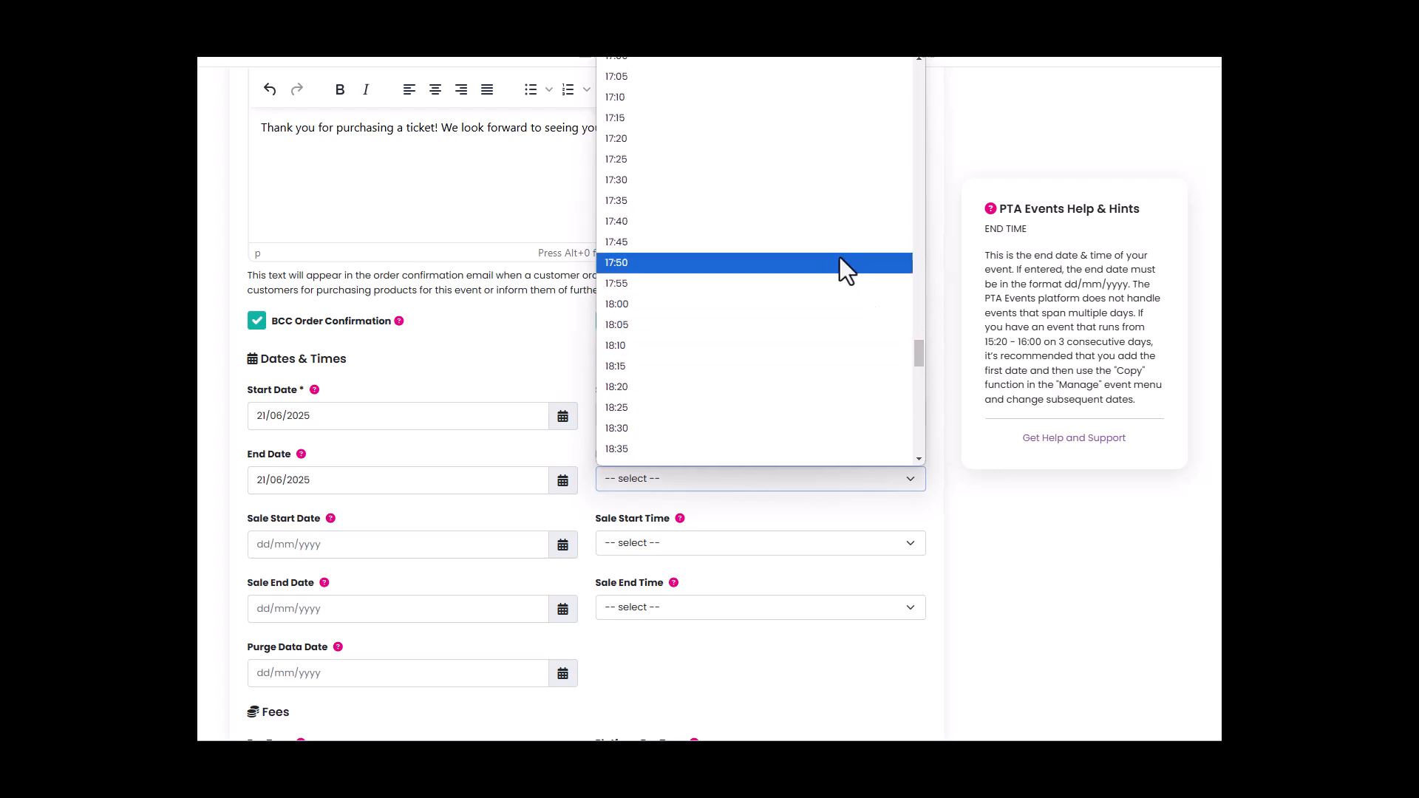
left_click(770, 61)
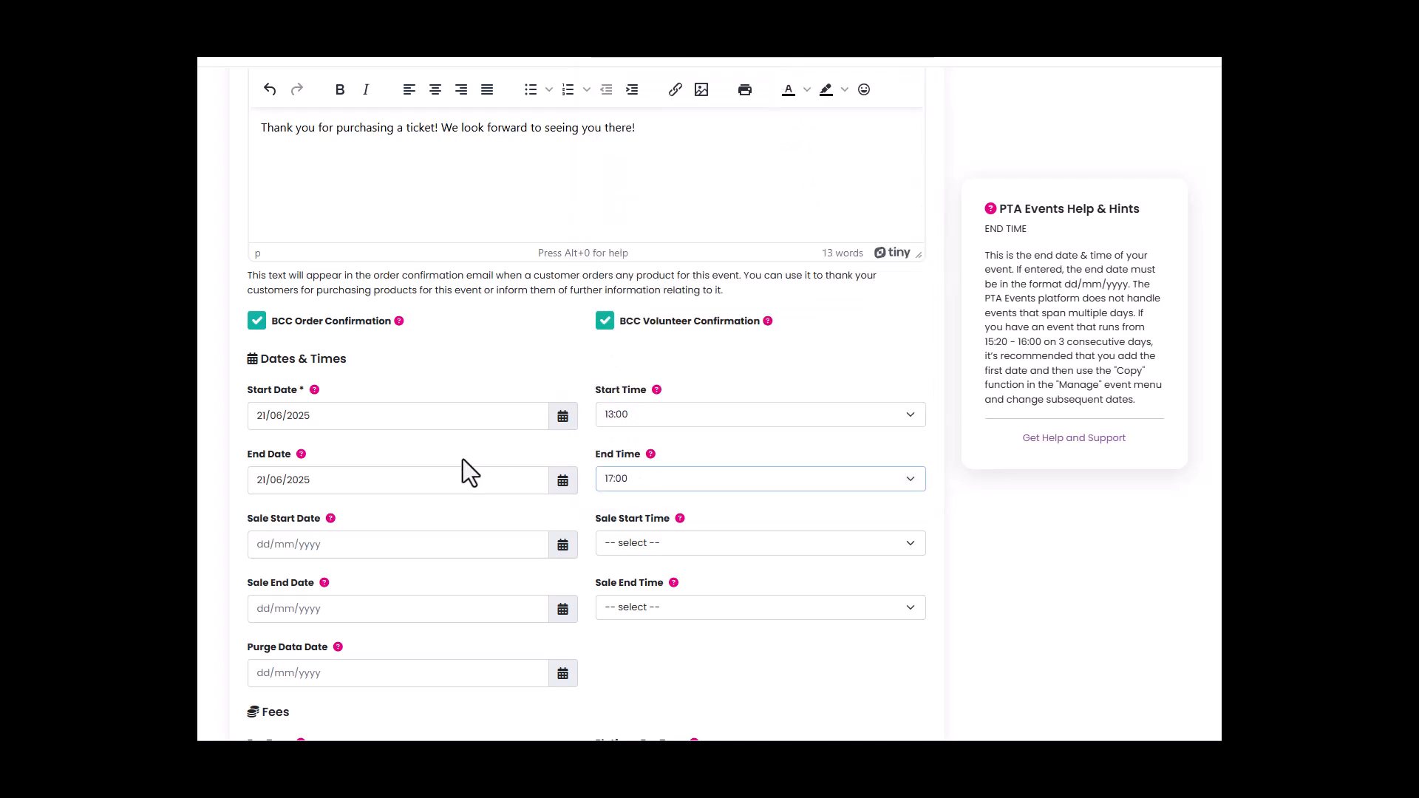
Step: Set the sale start date to 21/01/2025 and the sale start time to 18:00
scroll(463, 459, "down", 1)
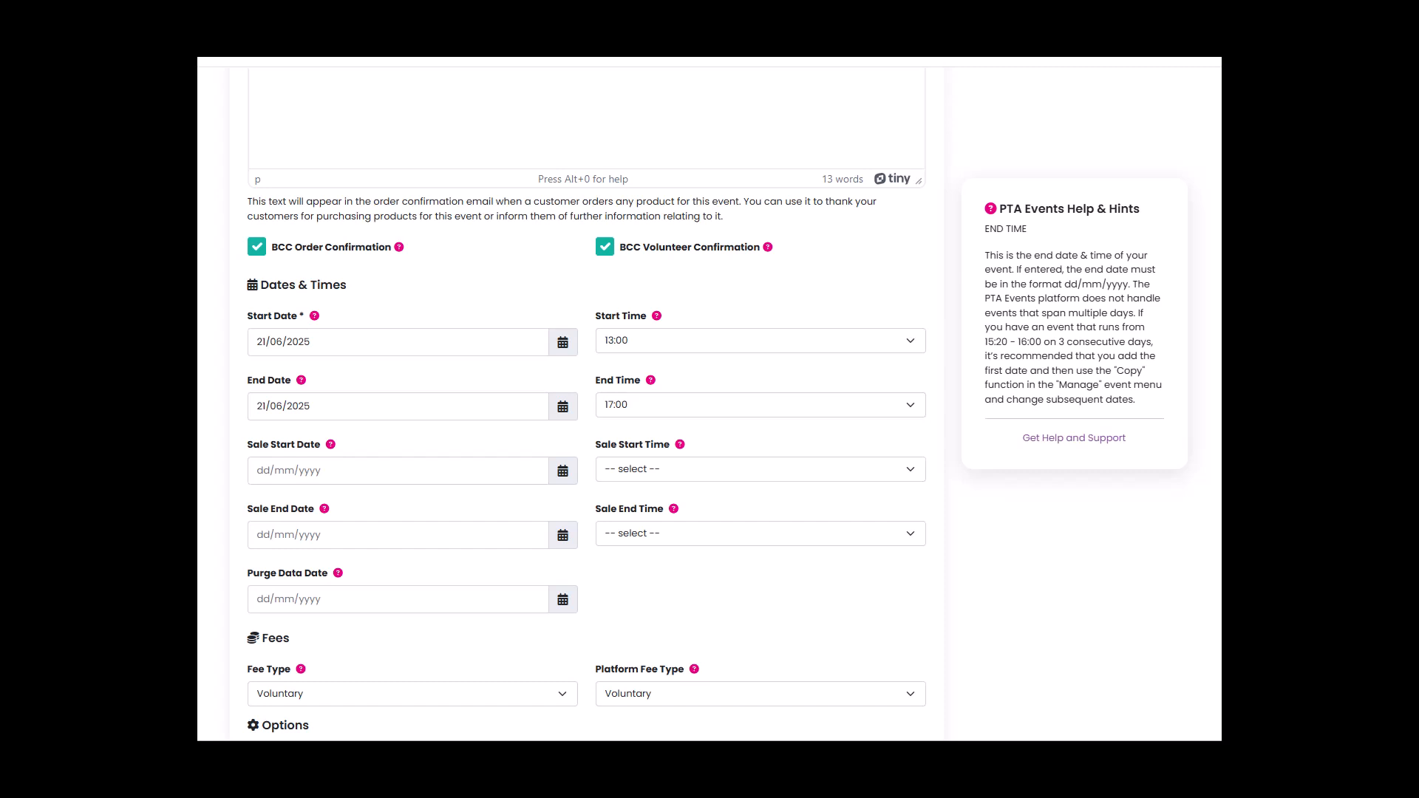
left_click(434, 473)
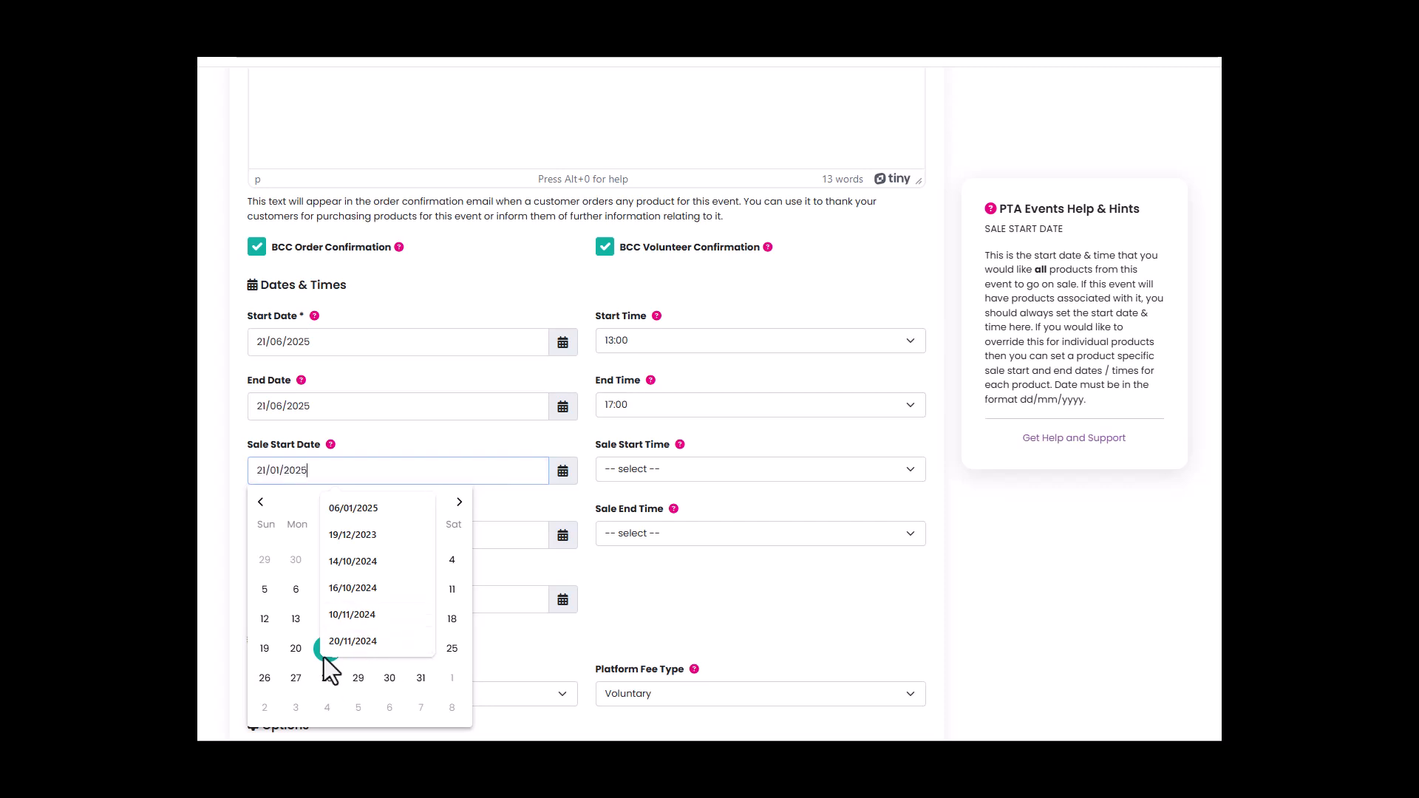
left_click(702, 472)
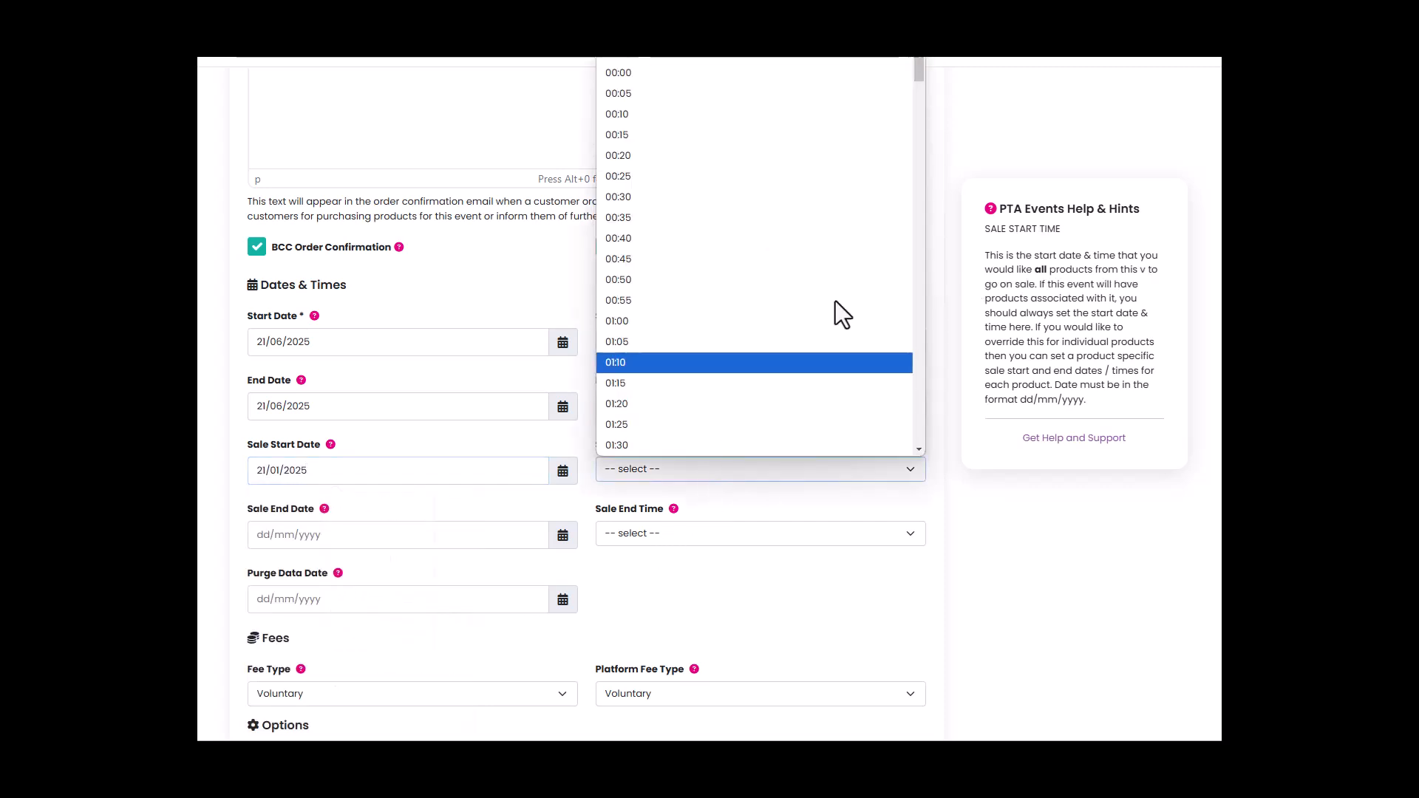
left_click_drag(920, 67, 920, 343)
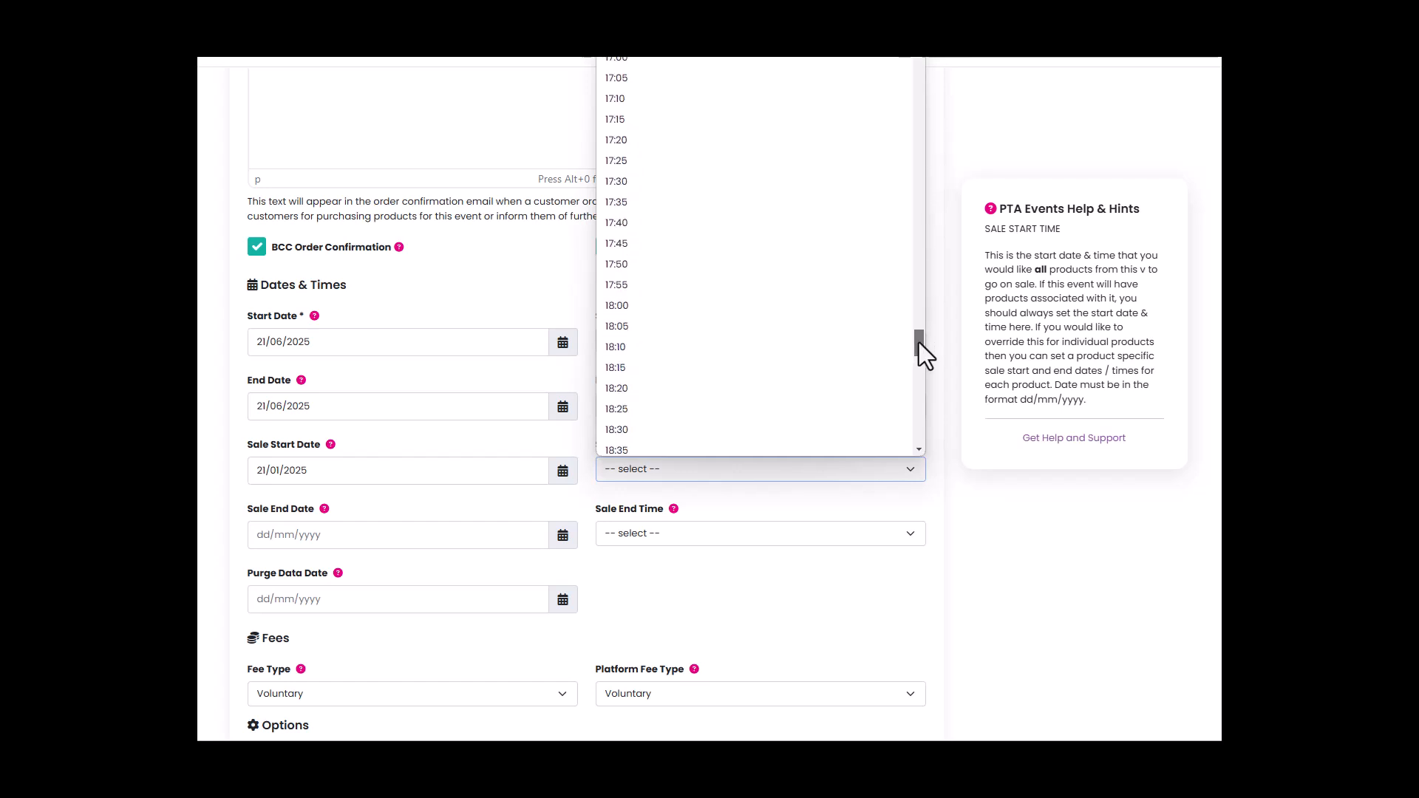
left_click(880, 312)
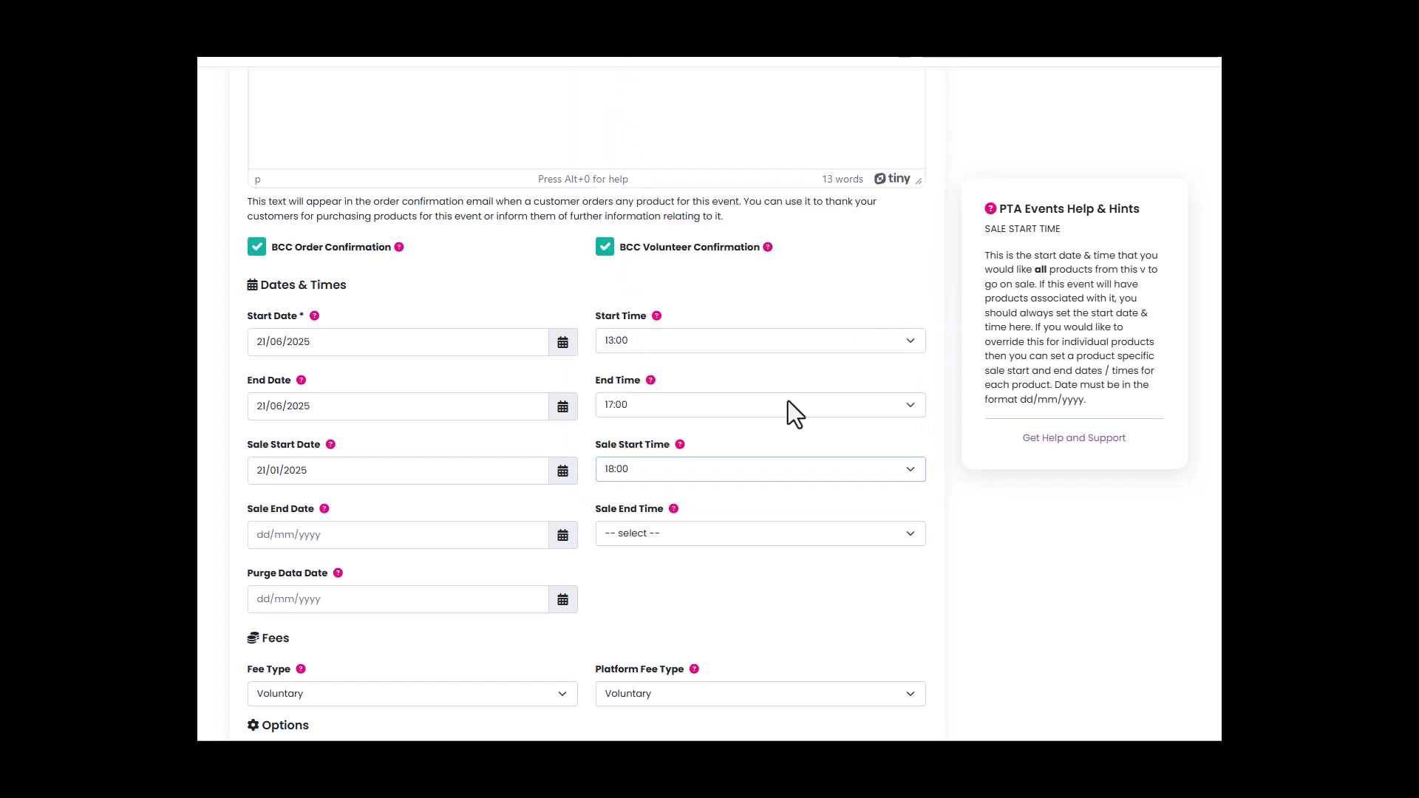
Step: Set the sale end date to 14/06/2025 and the sale end time to 18:00
left_click(562, 535)
left_click(458, 568)
left_click(459, 568)
left_click(459, 567)
left_click(458, 567)
left_click(459, 567)
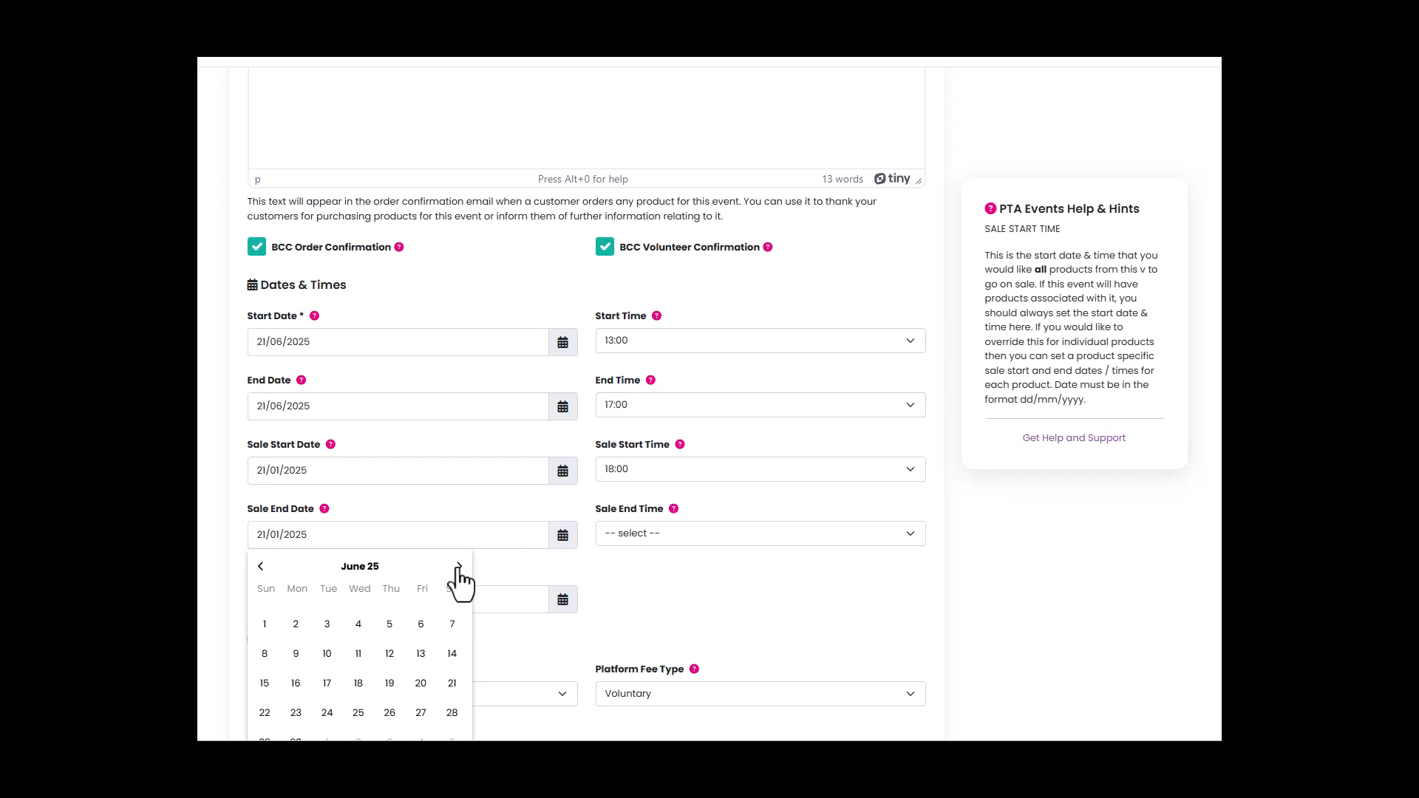
left_click(452, 653)
left_click(665, 534)
left_click(812, 138)
Step: Set the purge data date to 21/09/2025
scroll(638, 583, "down", 2)
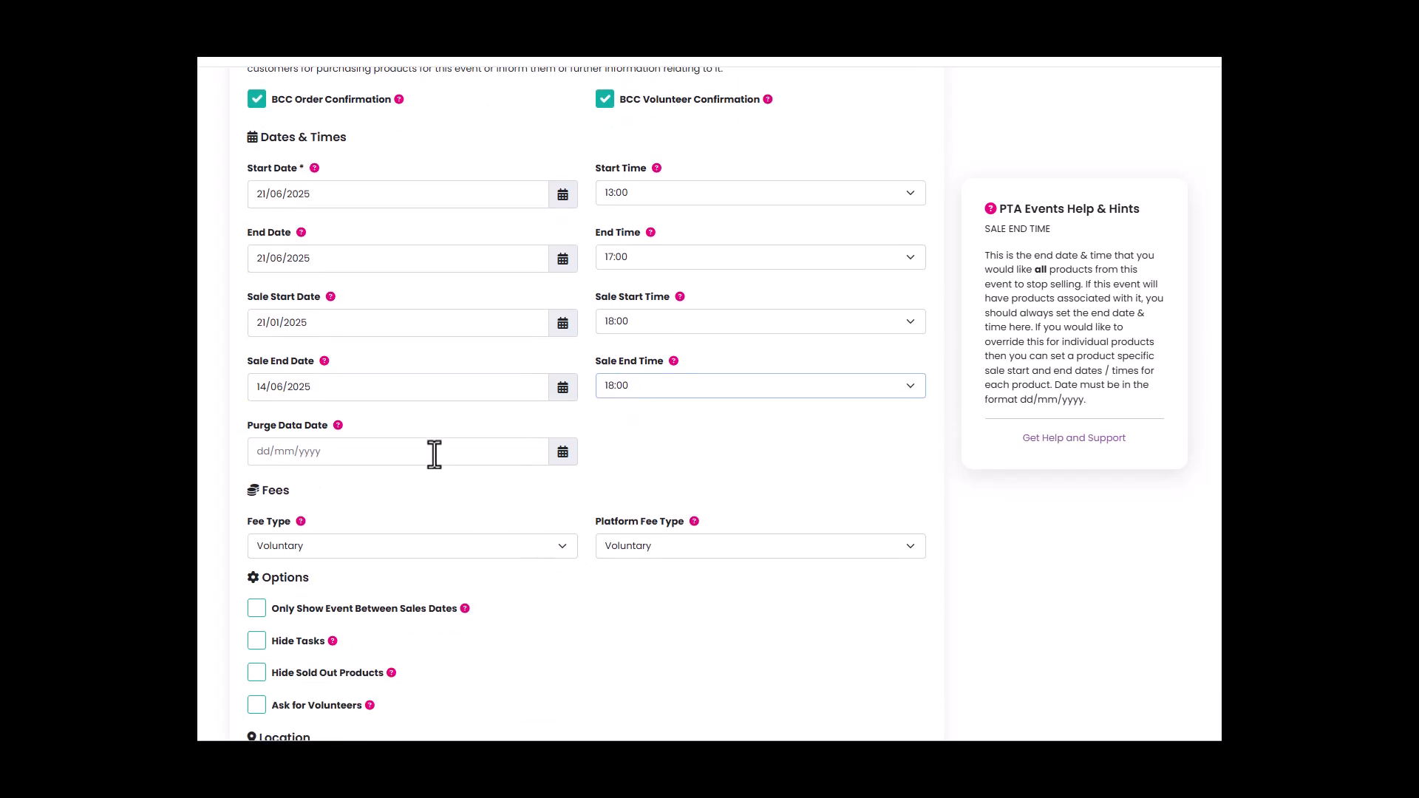
left_click(436, 454)
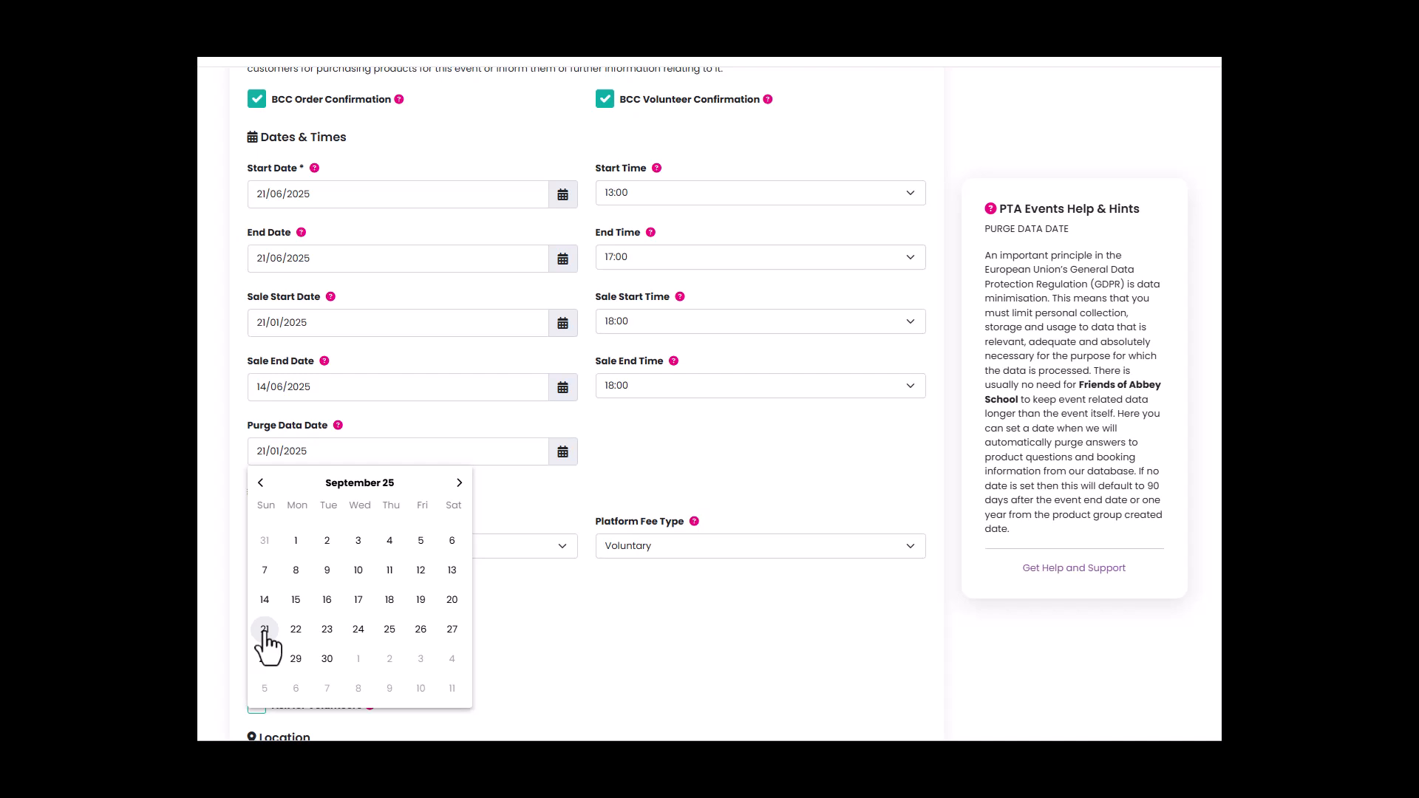
left_click(264, 630)
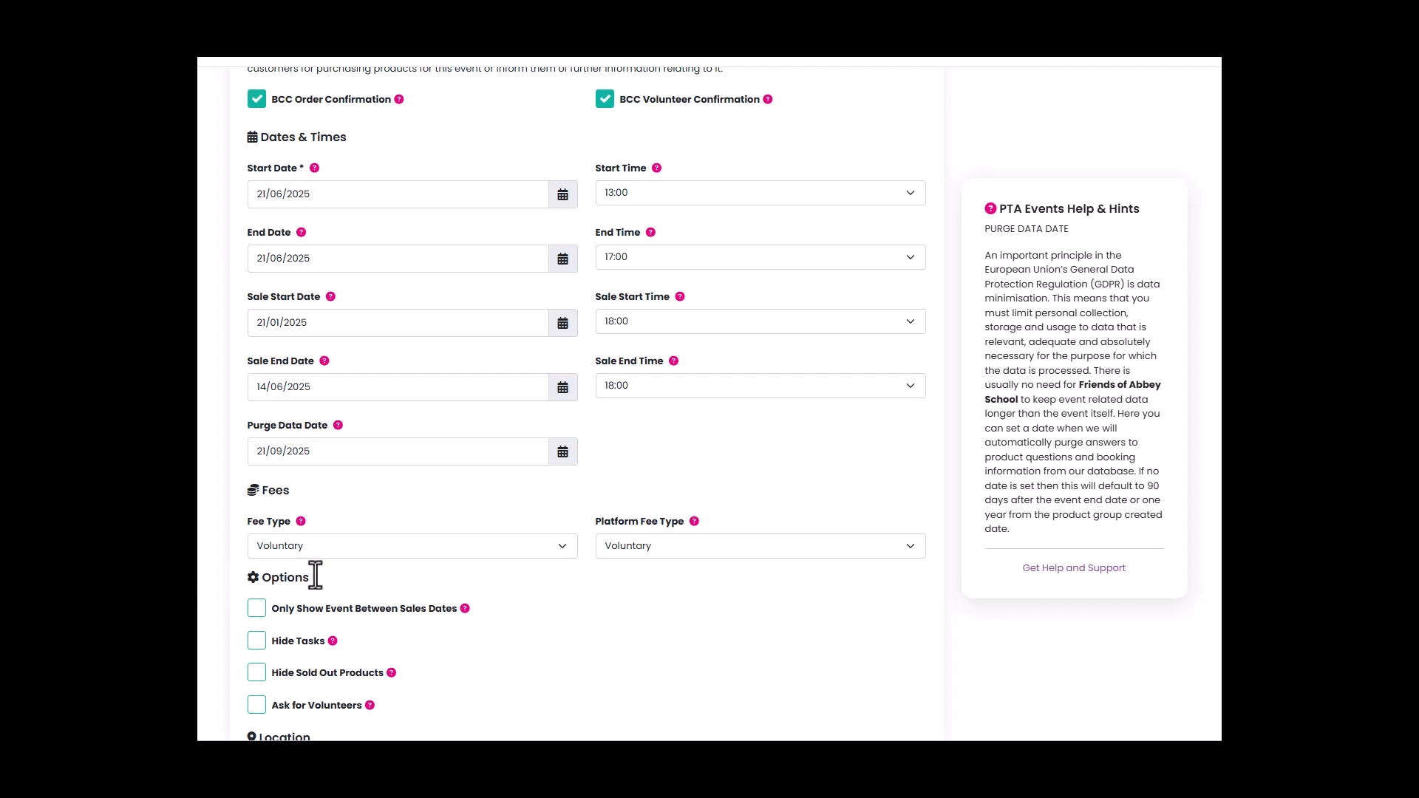
Step: Examine the available choices for the transaction fee type and the platform fee type
scroll(516, 592, "down", 2)
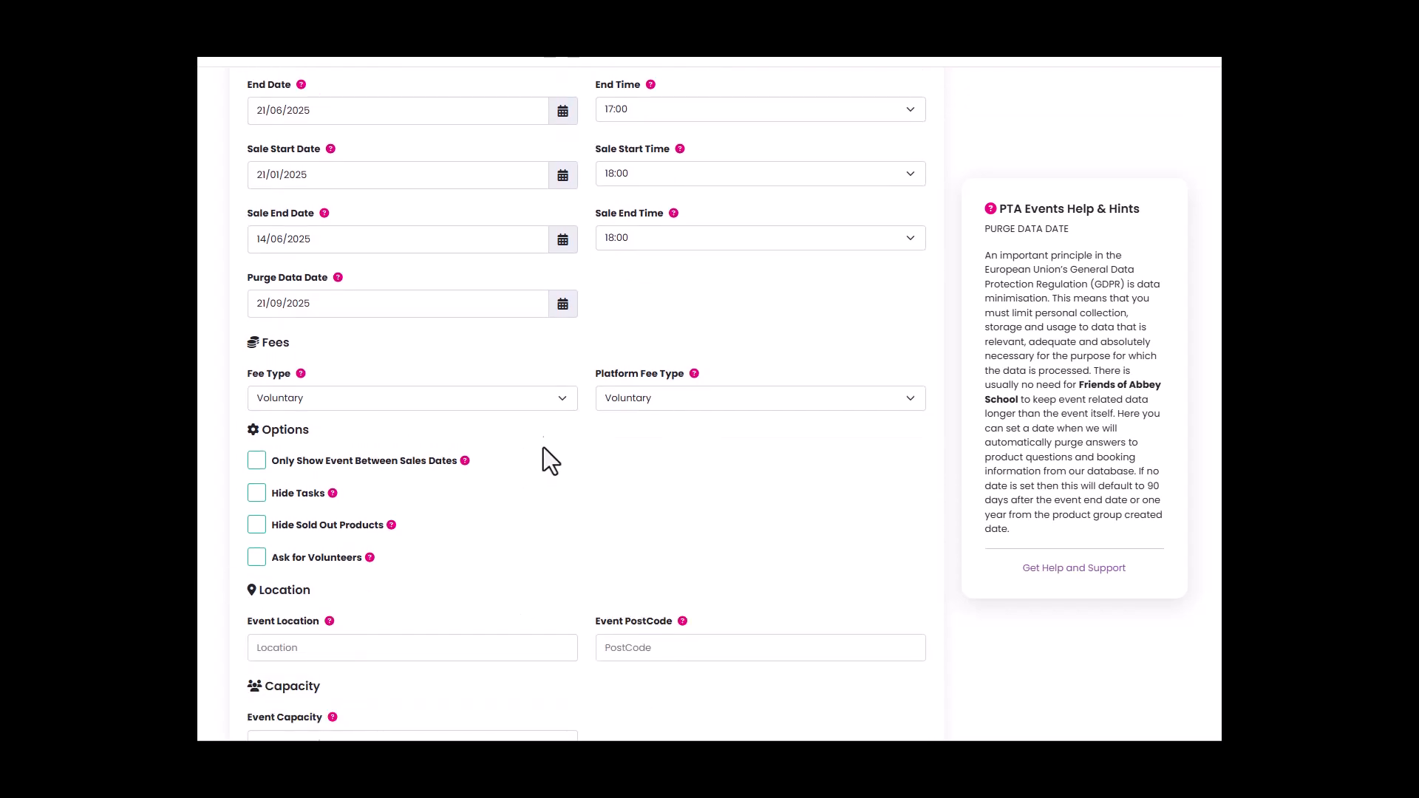
left_click(562, 398)
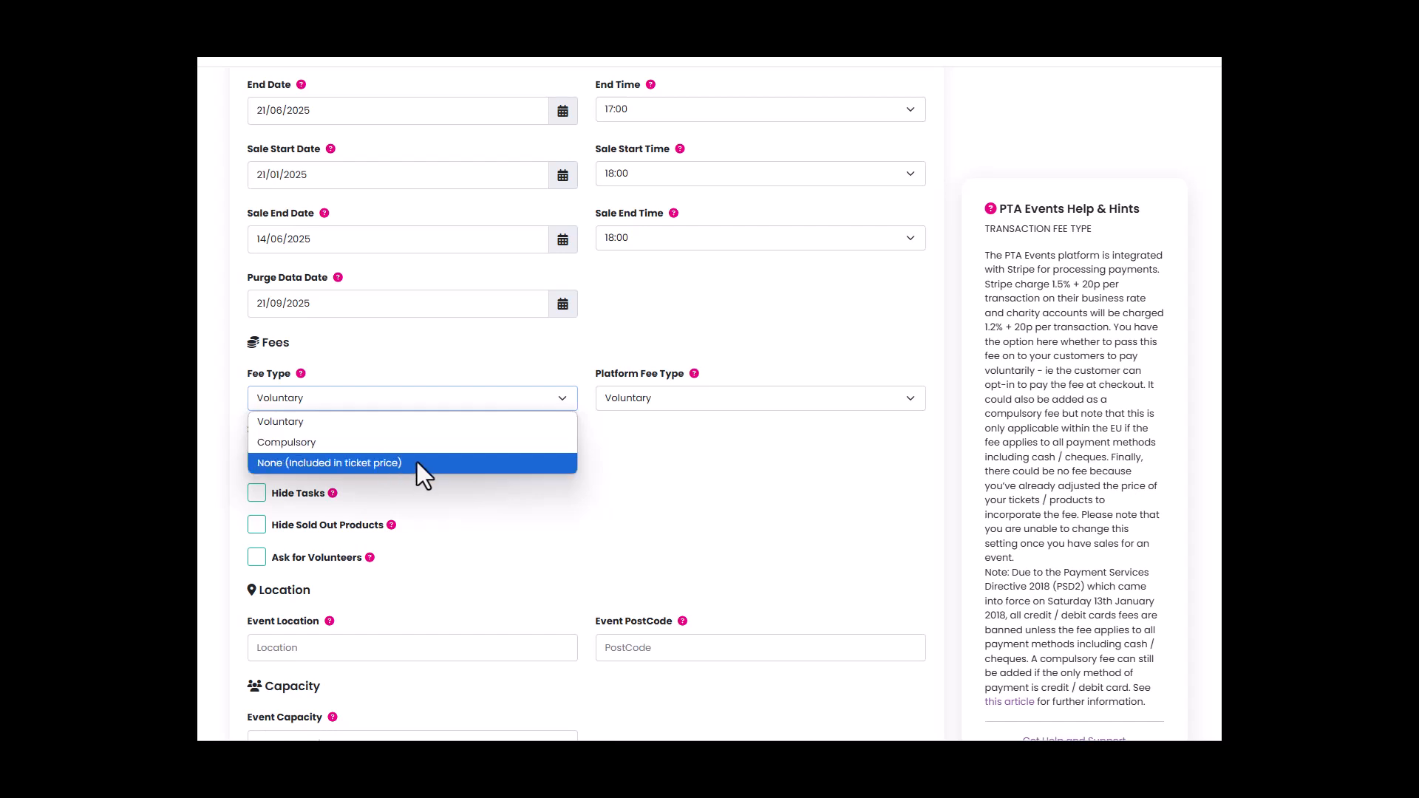
left_click(871, 403)
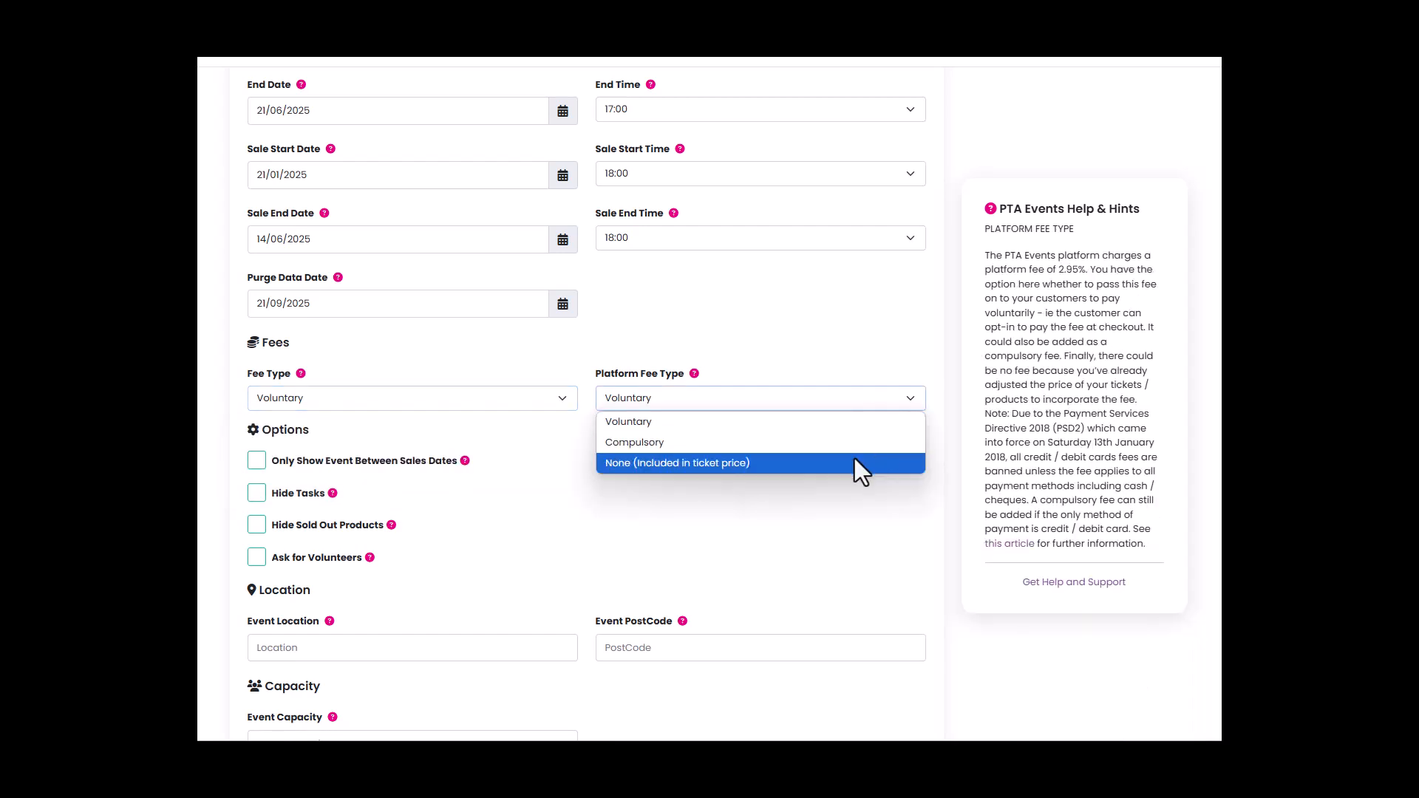
left_click(529, 493)
Step: Try the options Only Show Event Between Sales Dates, Hide Tasks, Hide Sold Out Products and Ask for Volunteers
scroll(529, 492, "down", 3)
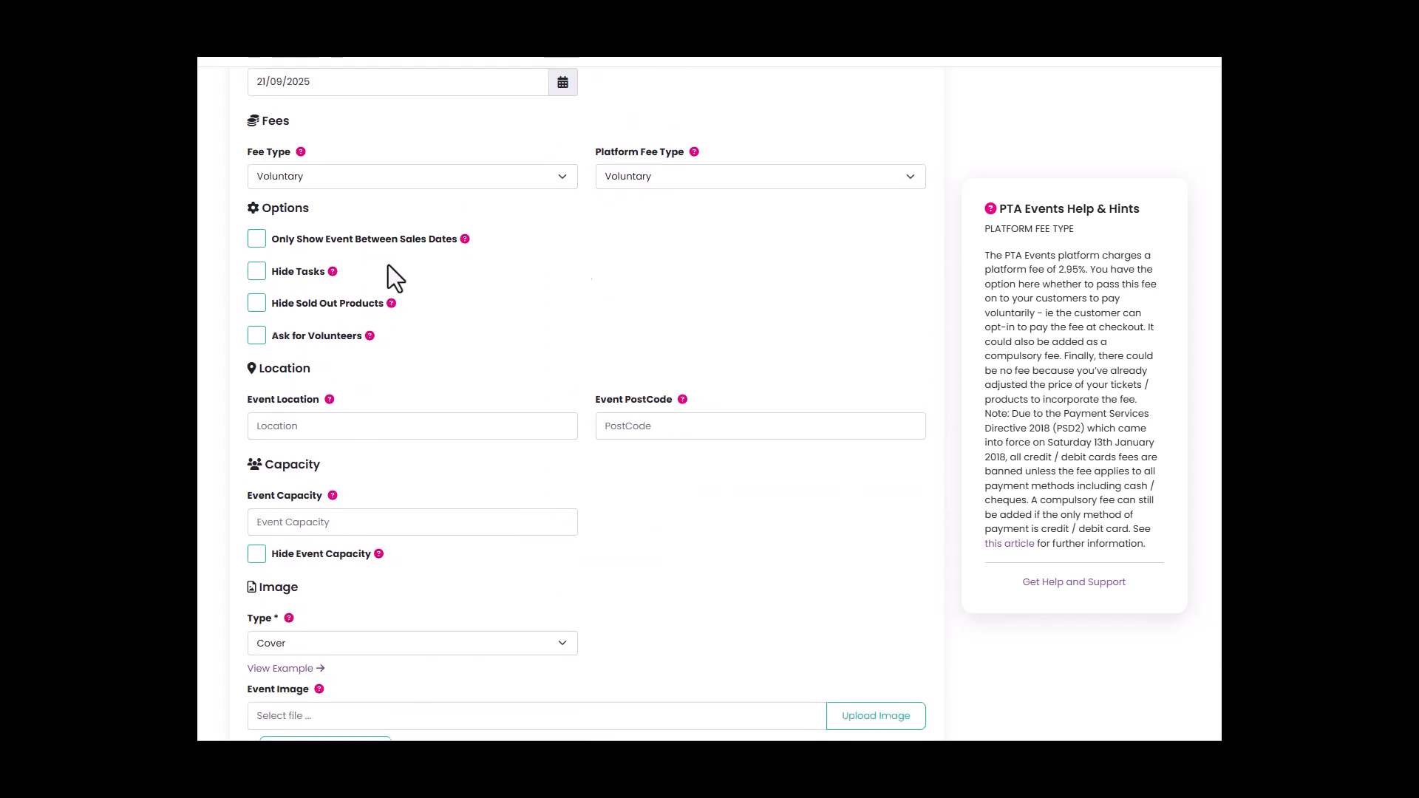
left_click(465, 240)
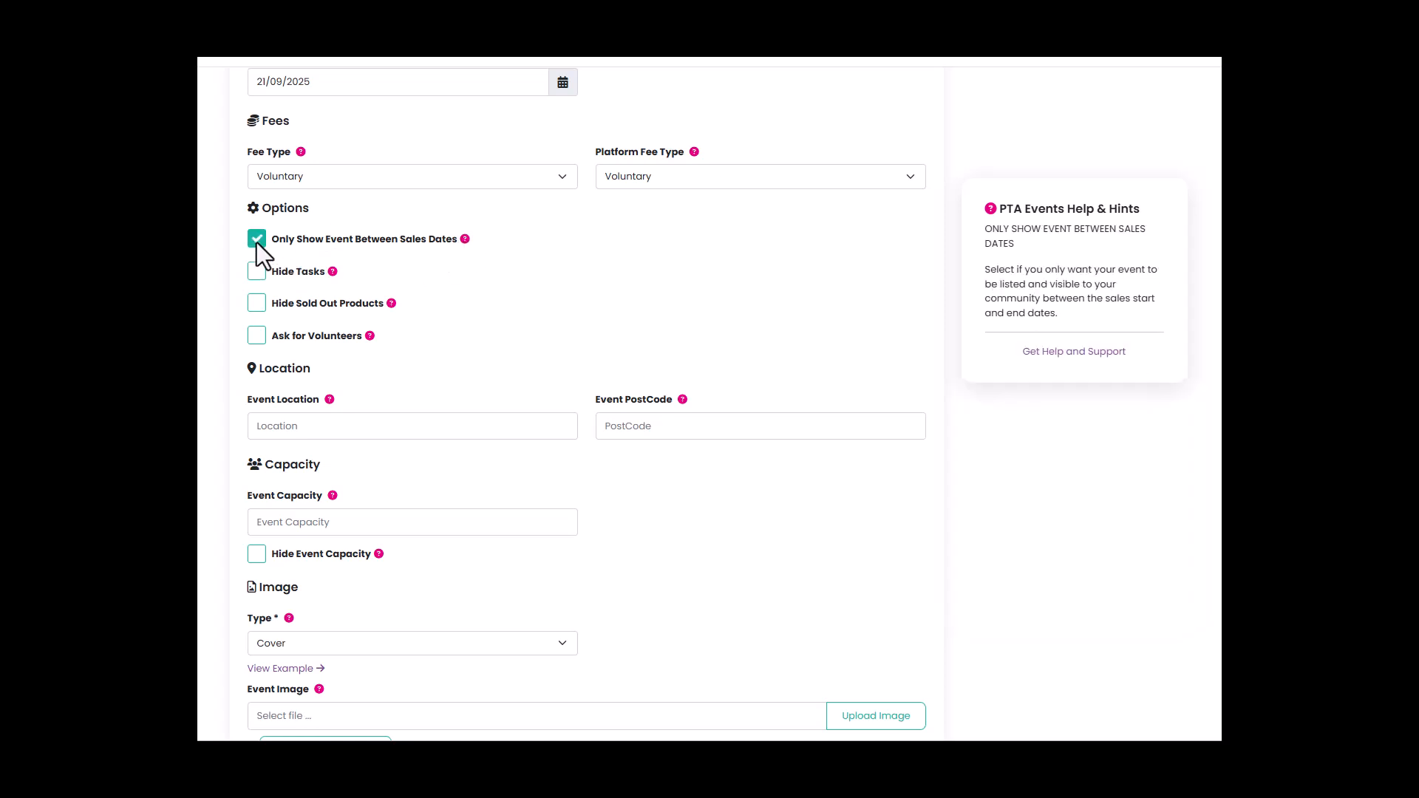
left_click(257, 271)
left_click(333, 271)
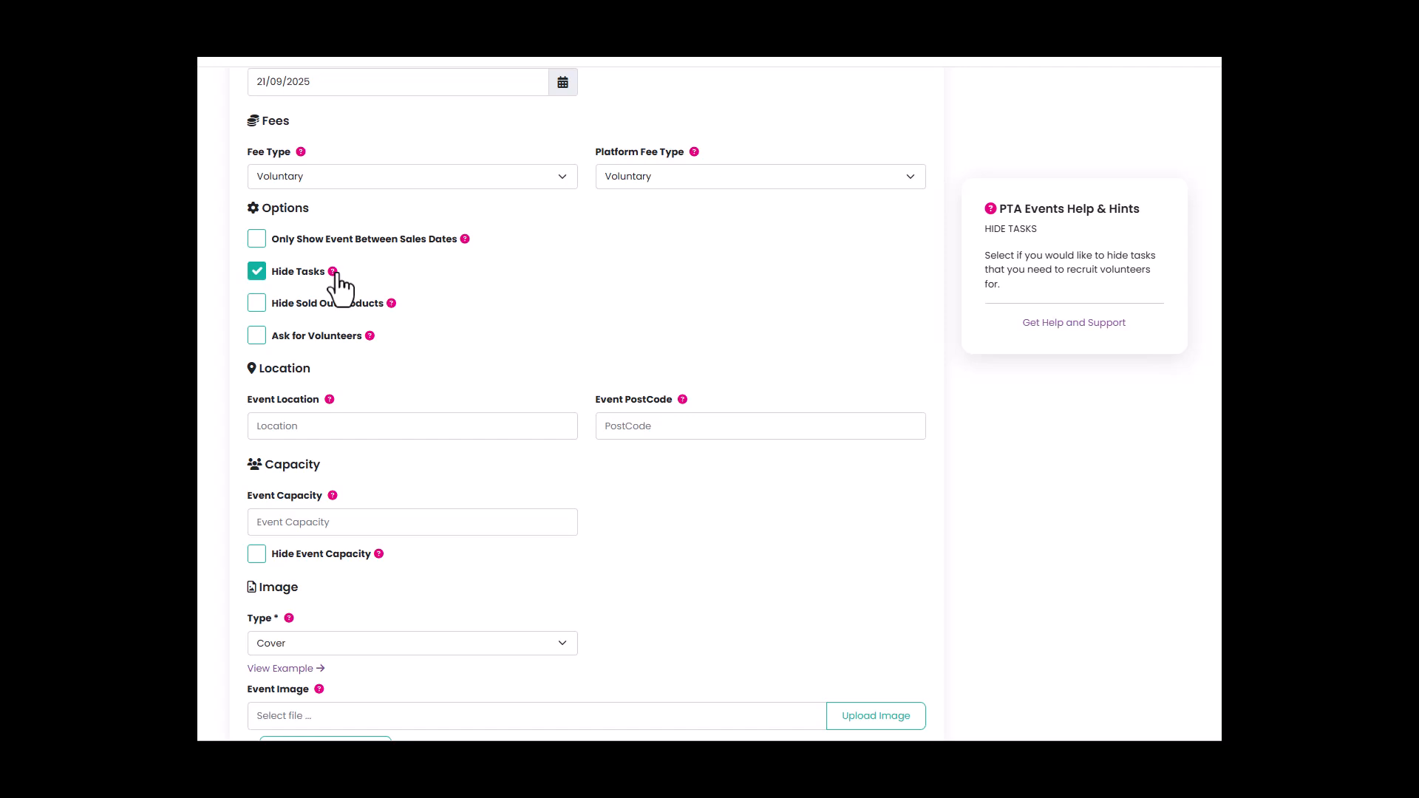
left_click(257, 270)
left_click(255, 302)
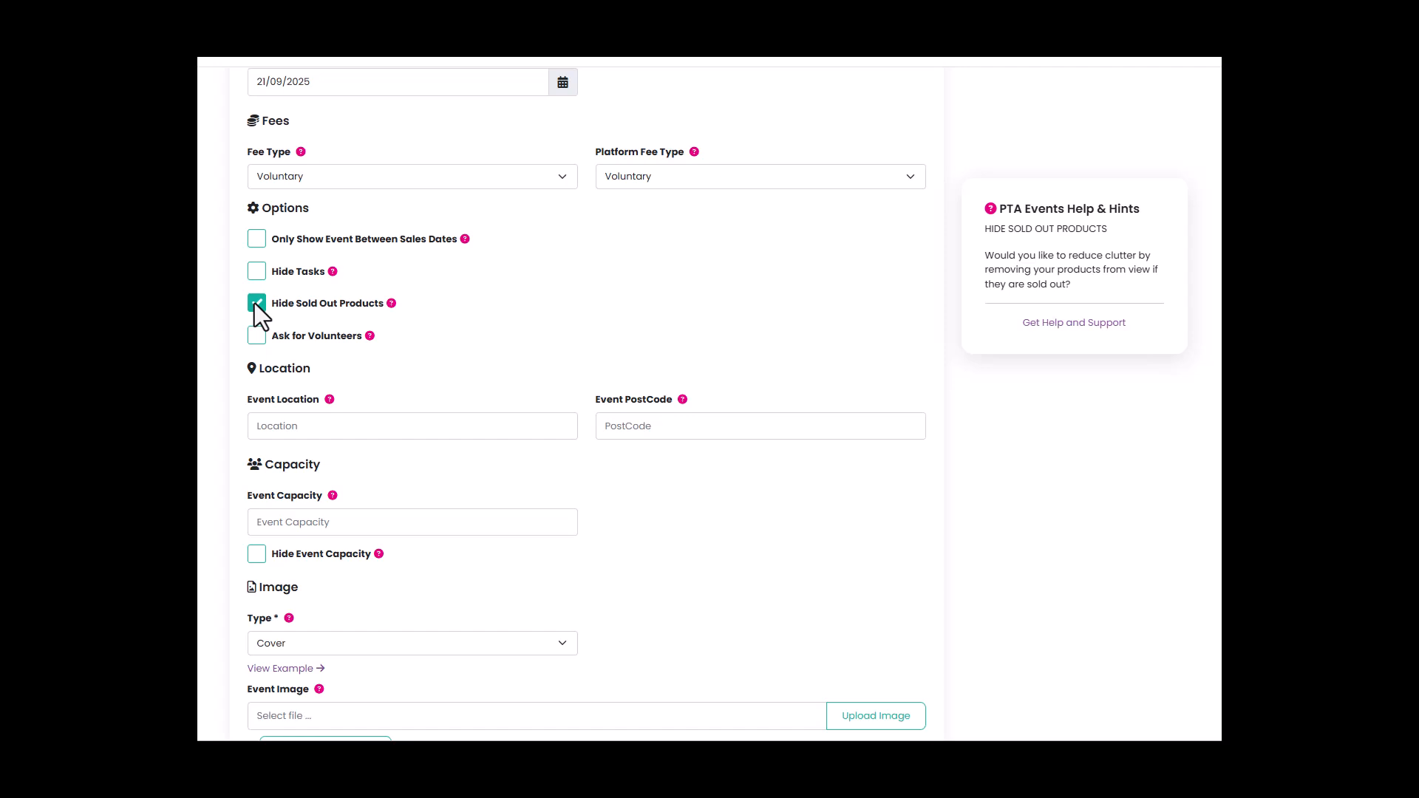
left_click(256, 335)
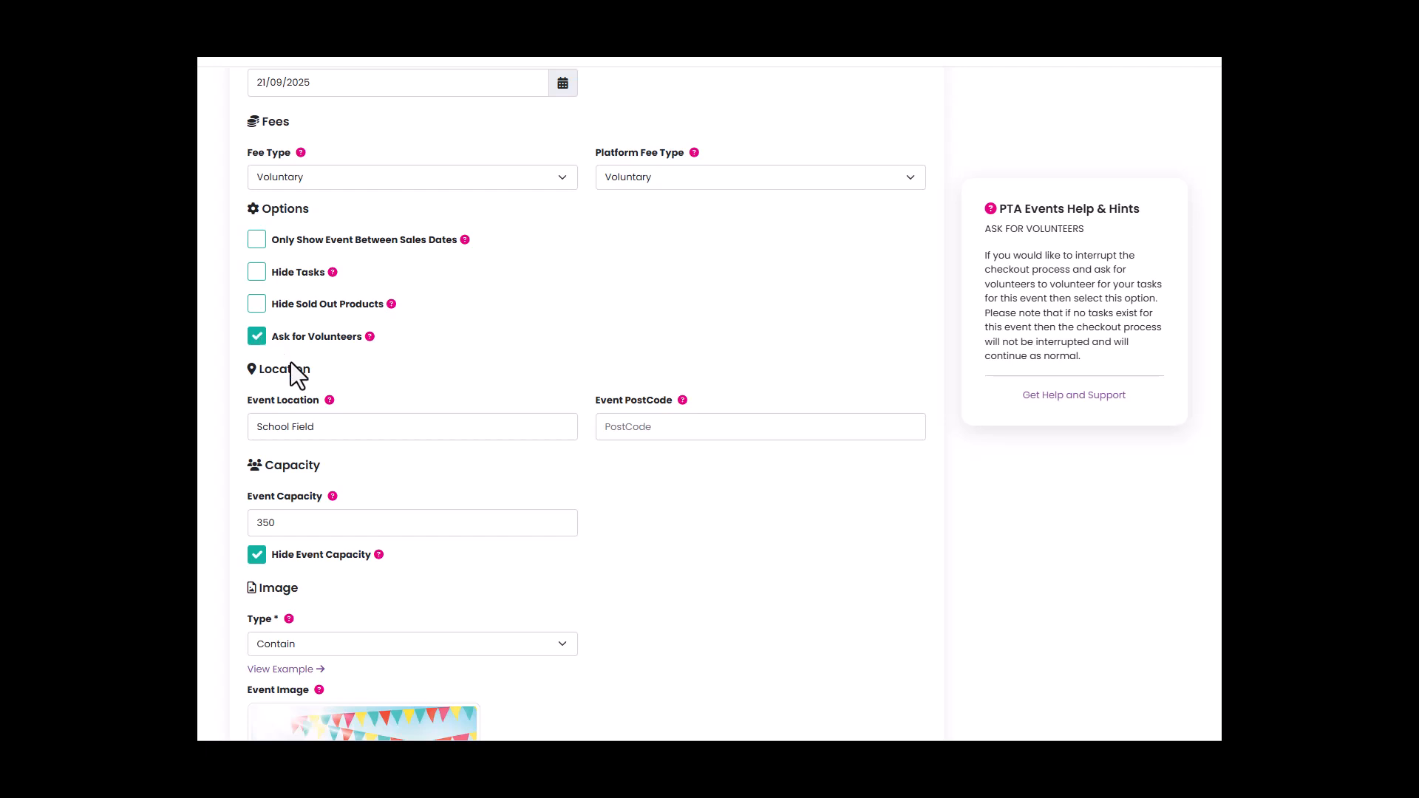
Step: Set the event location to School Field and view the help hint for the event postcode
mouse_move(330, 403)
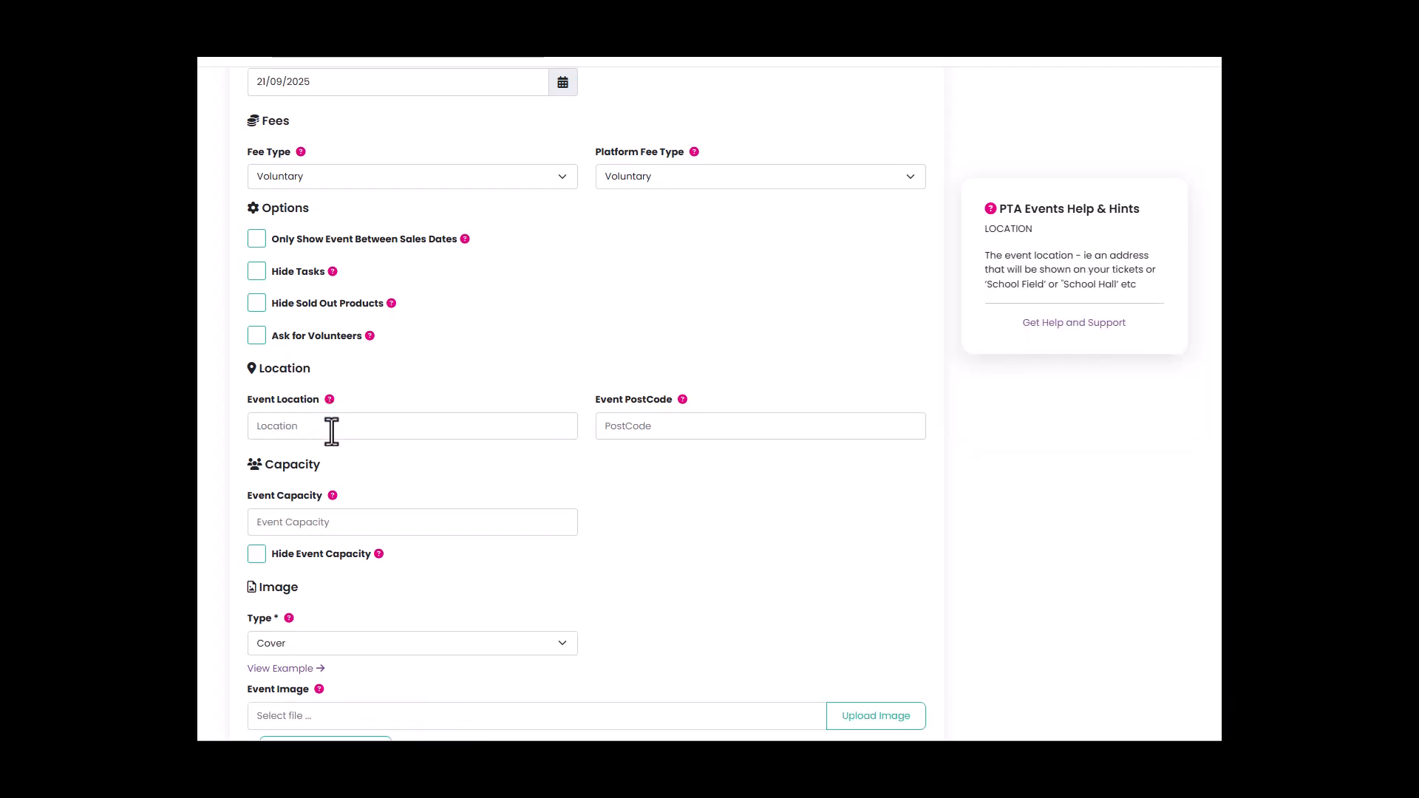
left_click(331, 427)
type("School Field")
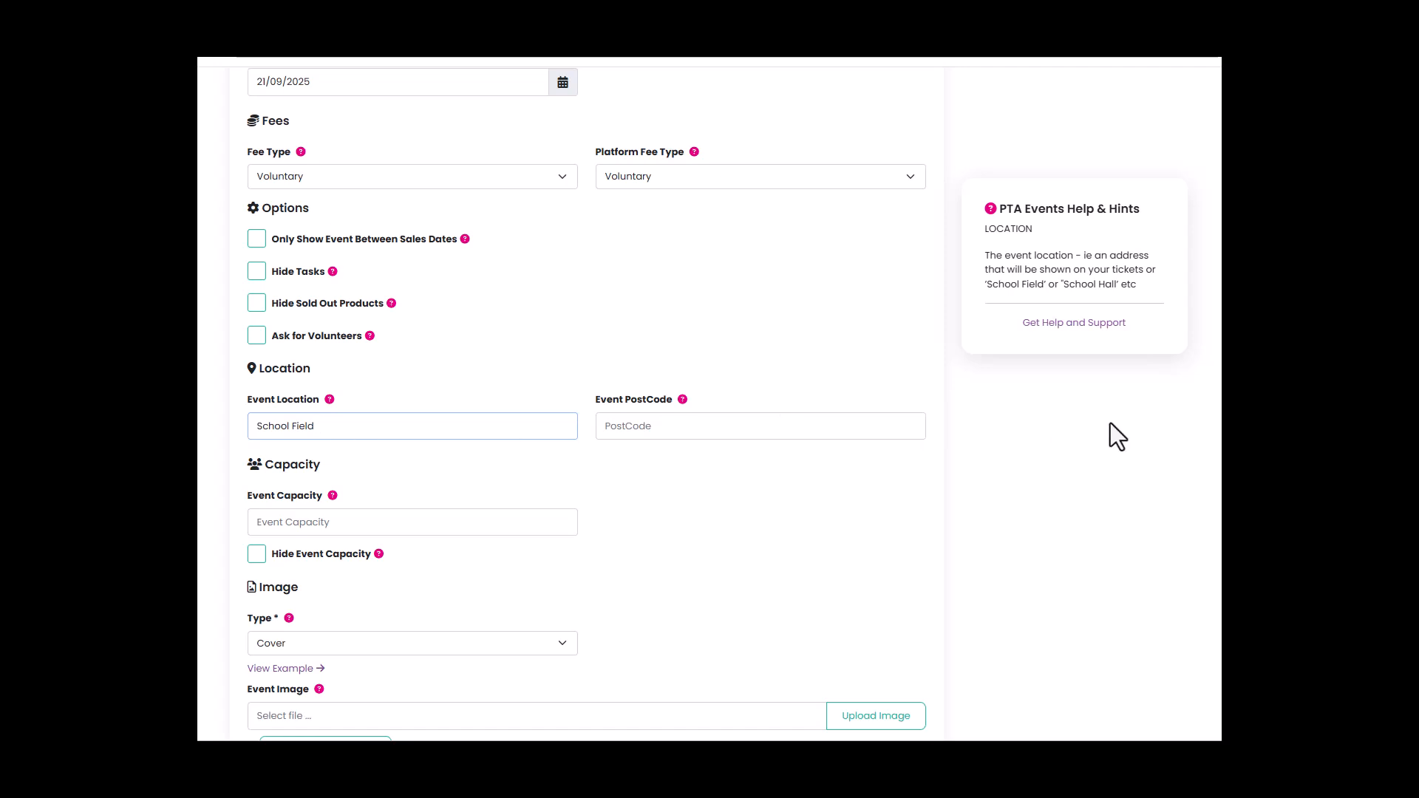
left_click(682, 399)
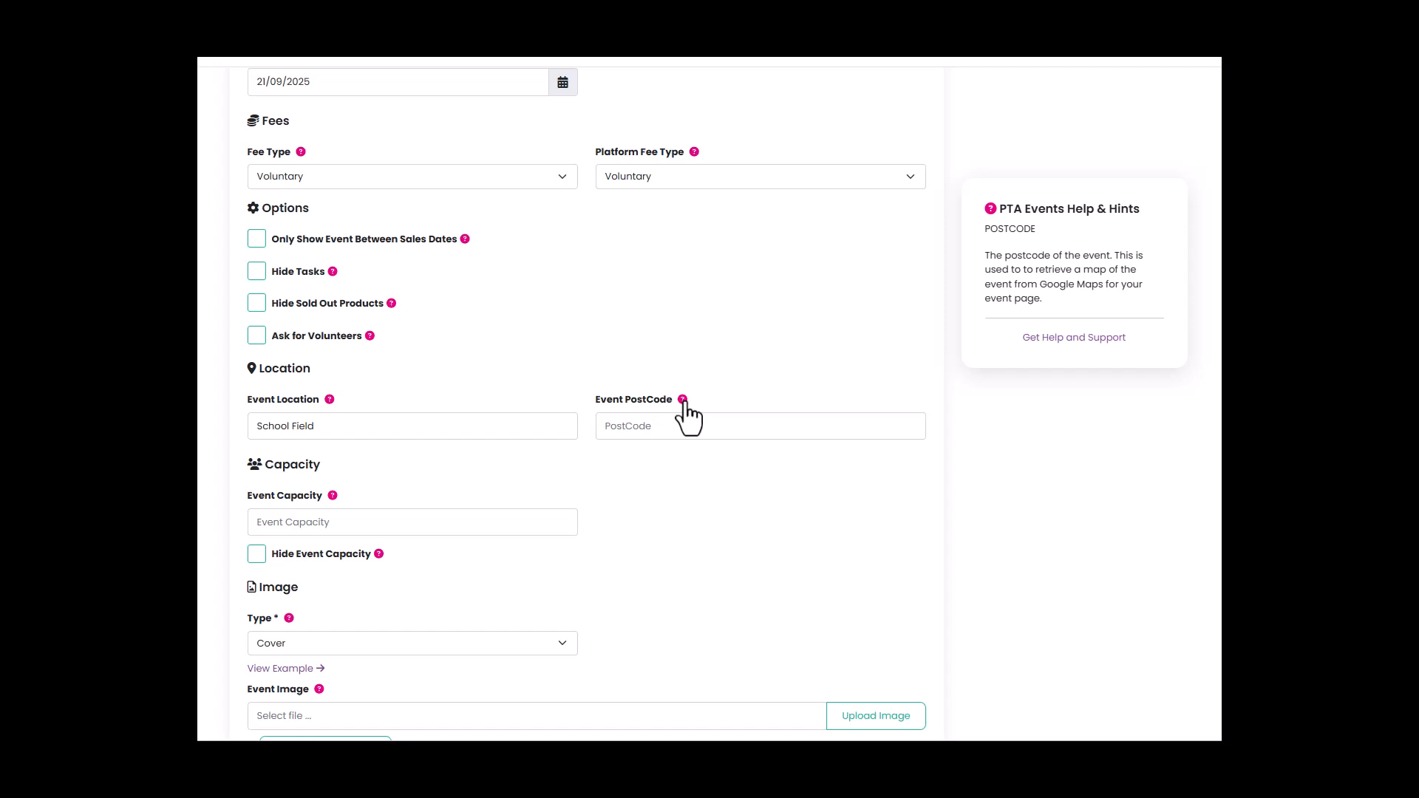
Step: Set the event capacity to 350 and enable hiding of the event capacity
left_click(447, 519)
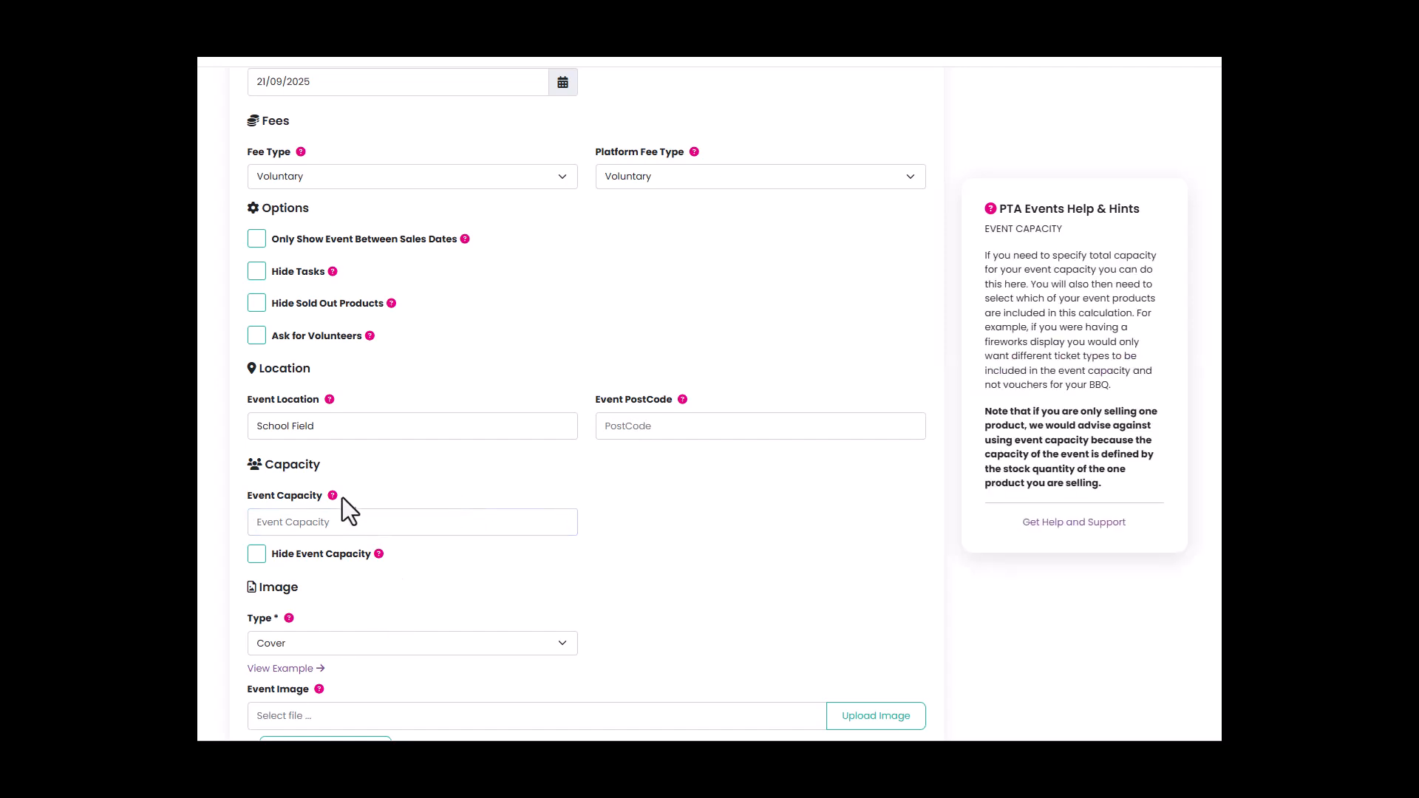
left_click(329, 522)
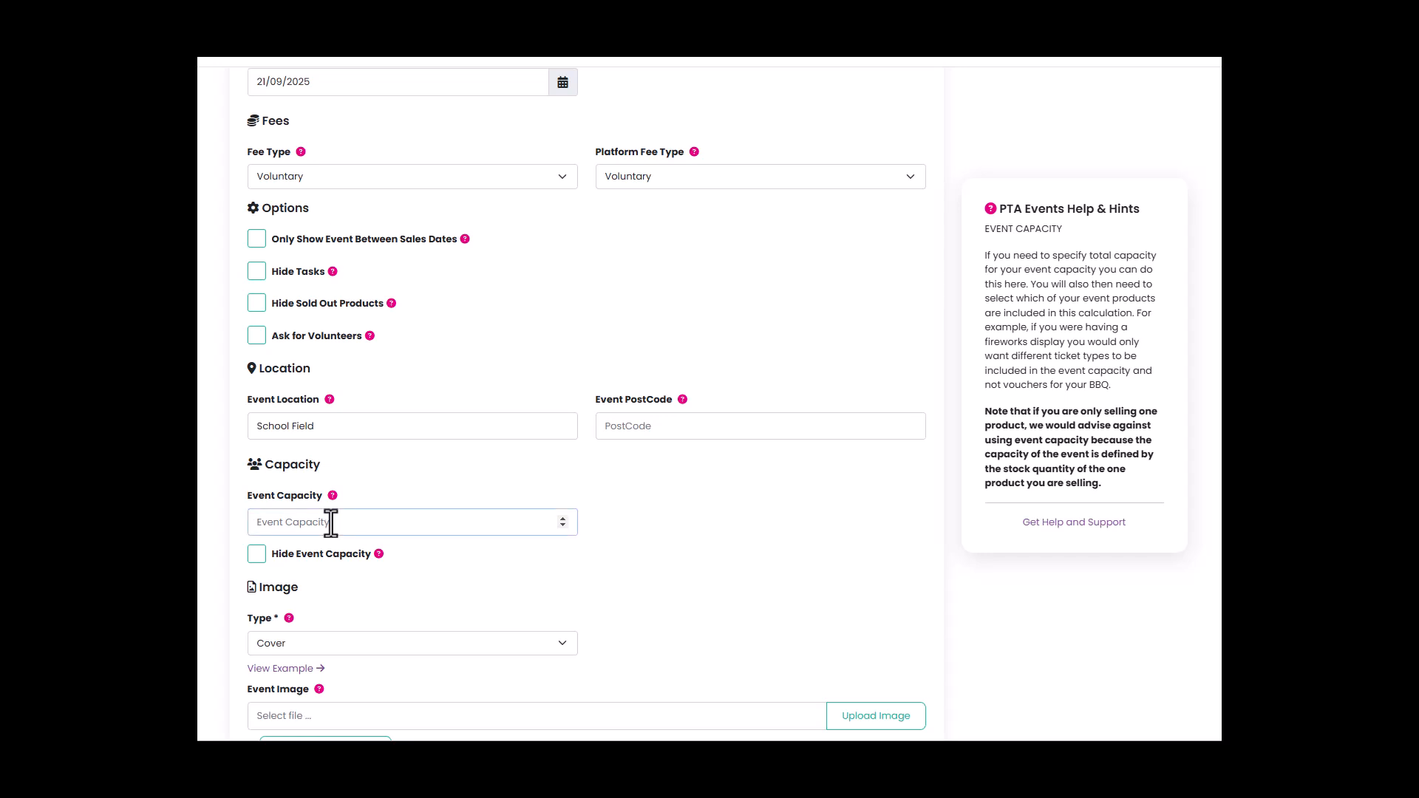
type("350")
key("Tab")
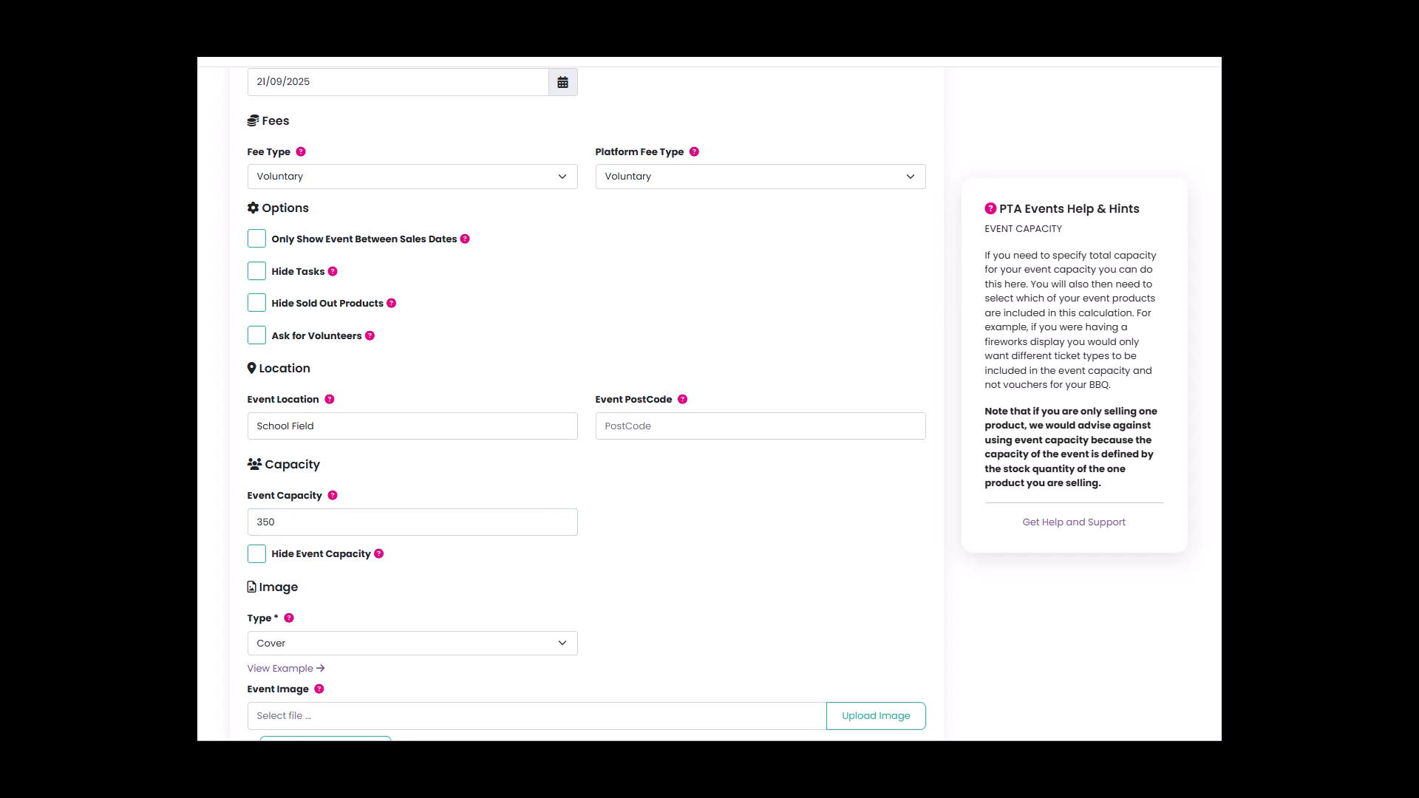
left_click(256, 555)
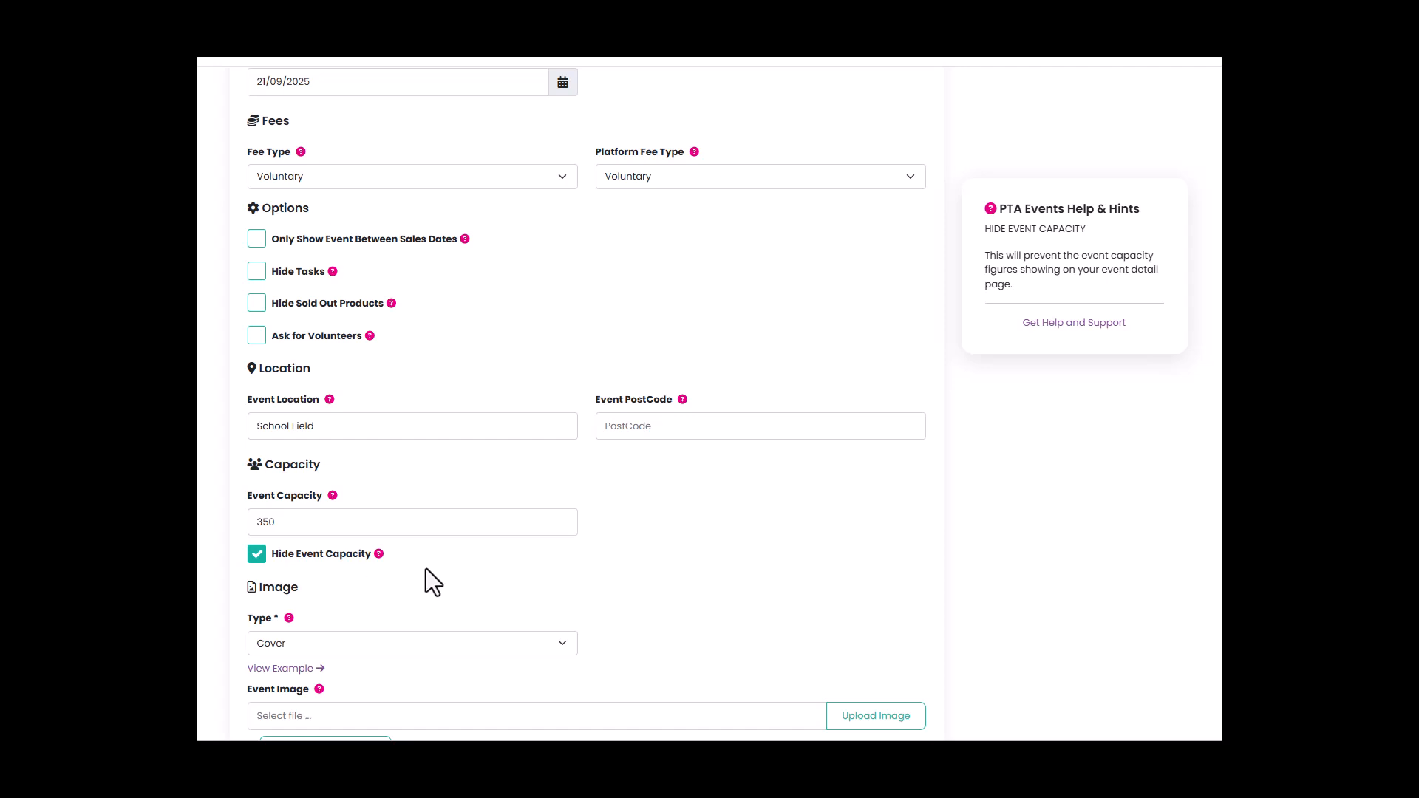
Step: Set the event's image type to Contain
scroll(426, 569, "down", 2)
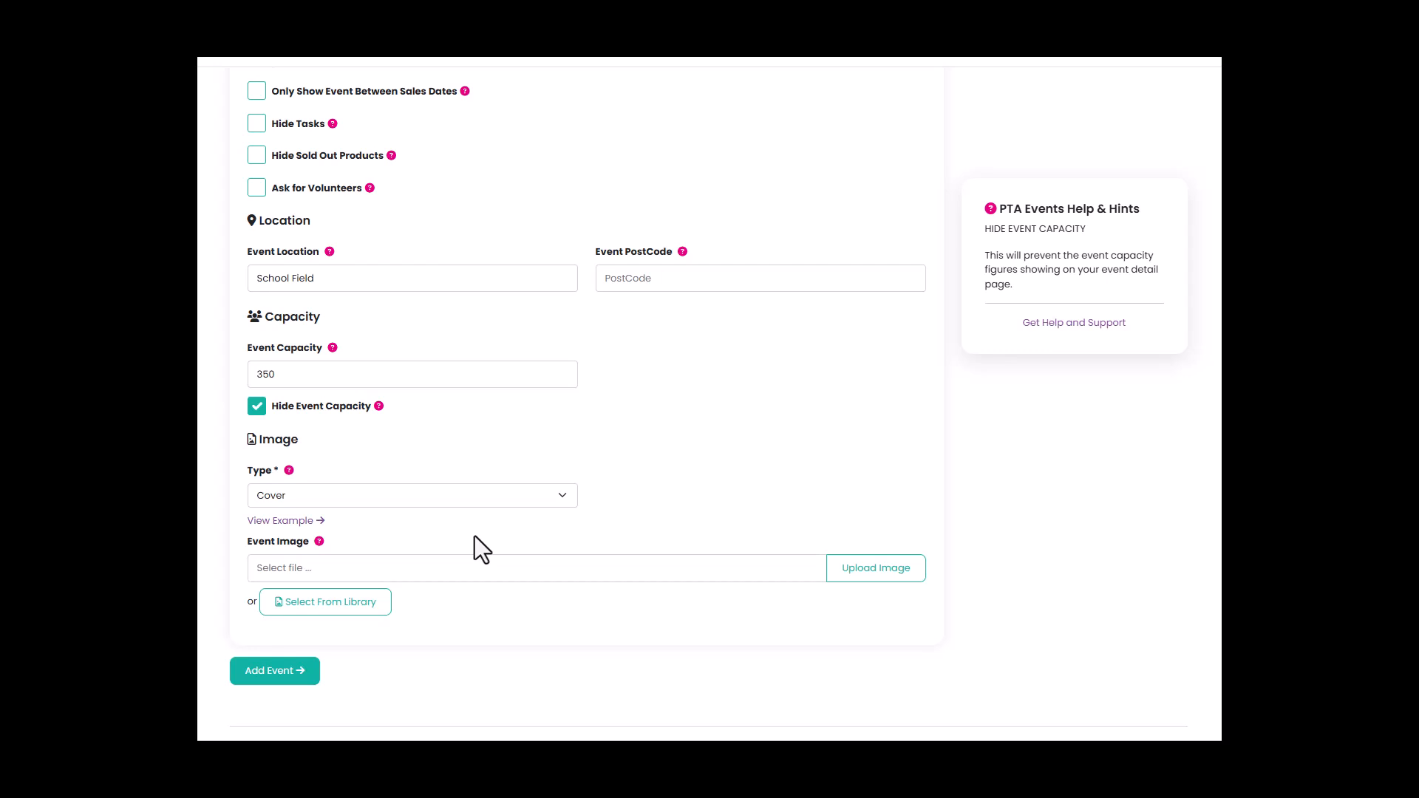
left_click(561, 495)
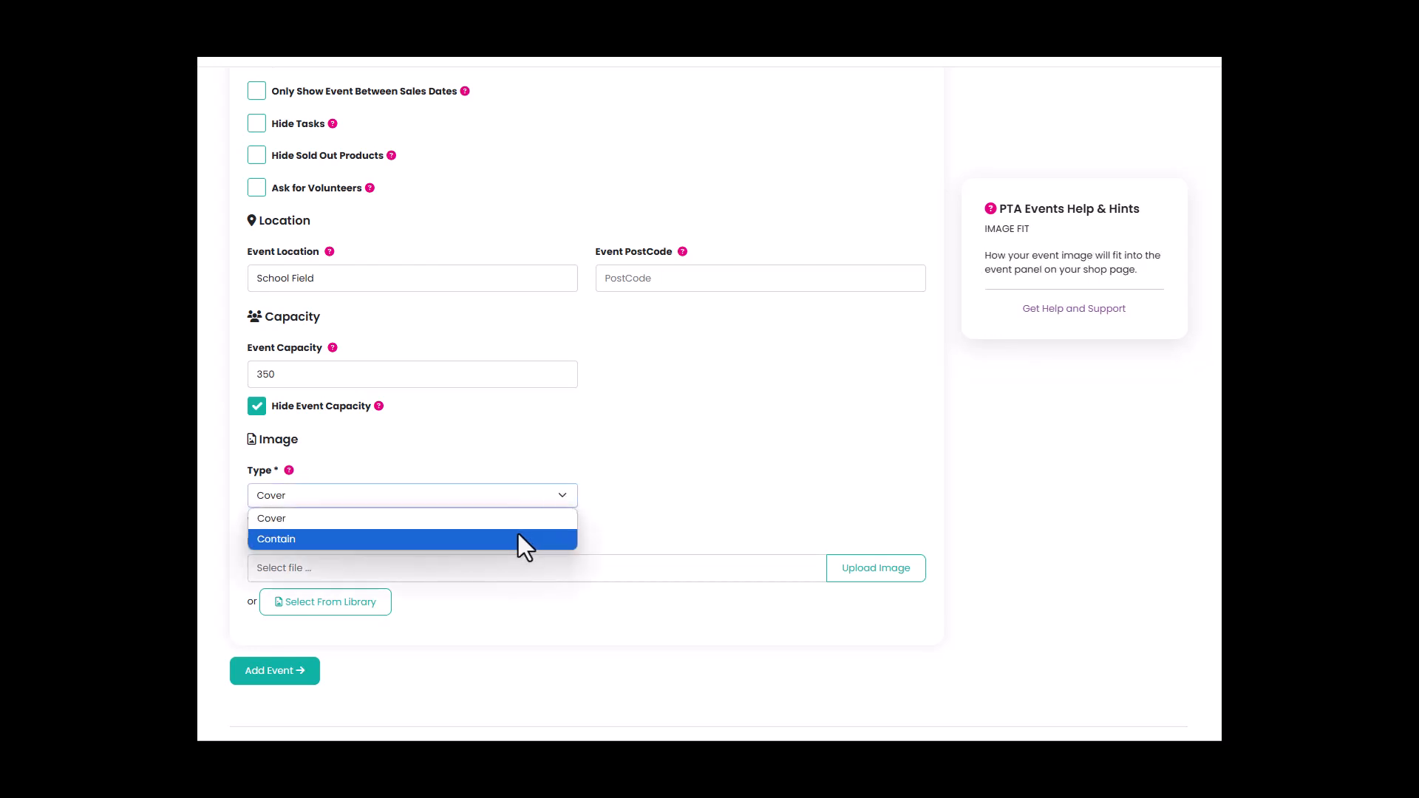
left_click(407, 539)
Step: Choose summer-fayre-1.jpg from the image library's Summer Fair category as the event image
left_click(588, 570)
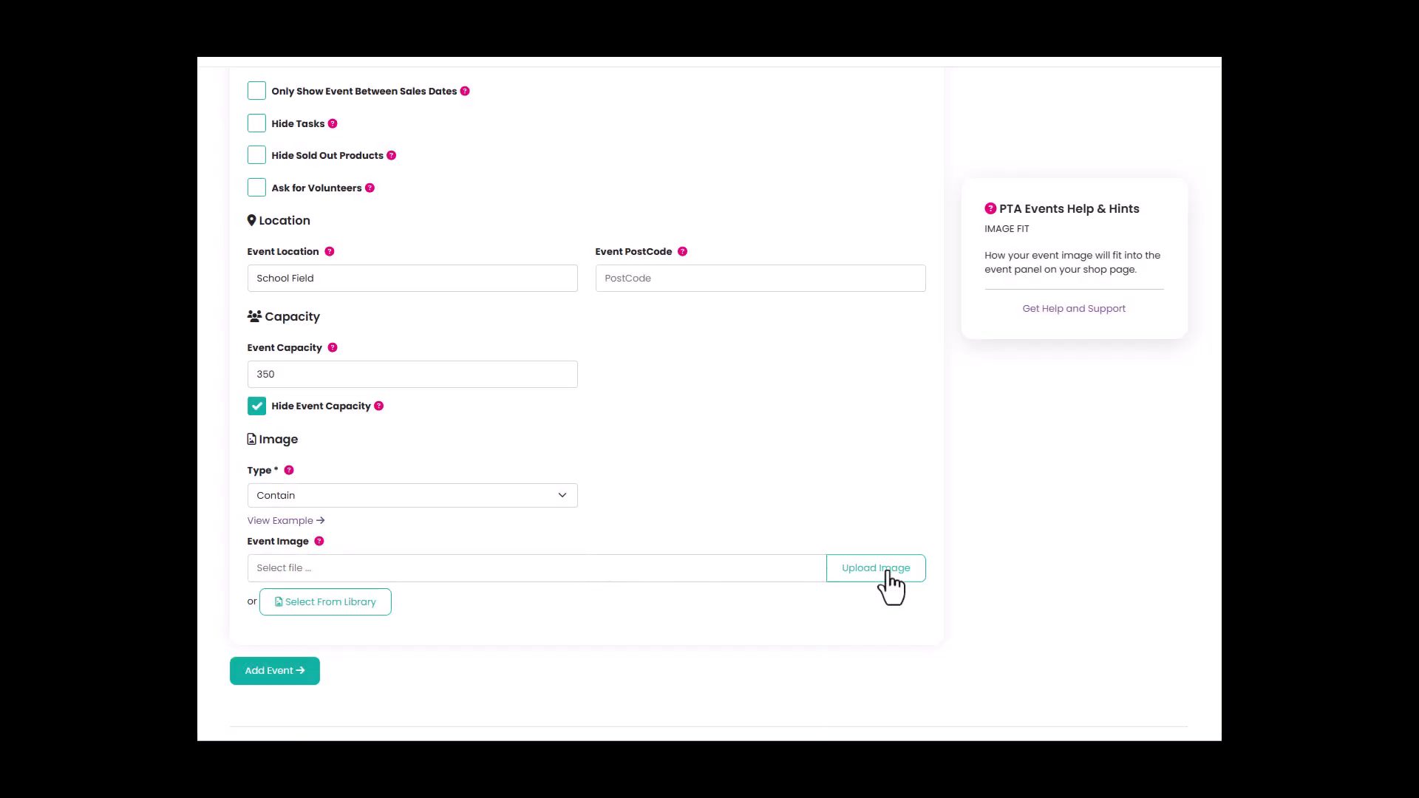
left_click(360, 602)
scroll(529, 565, "down", 5)
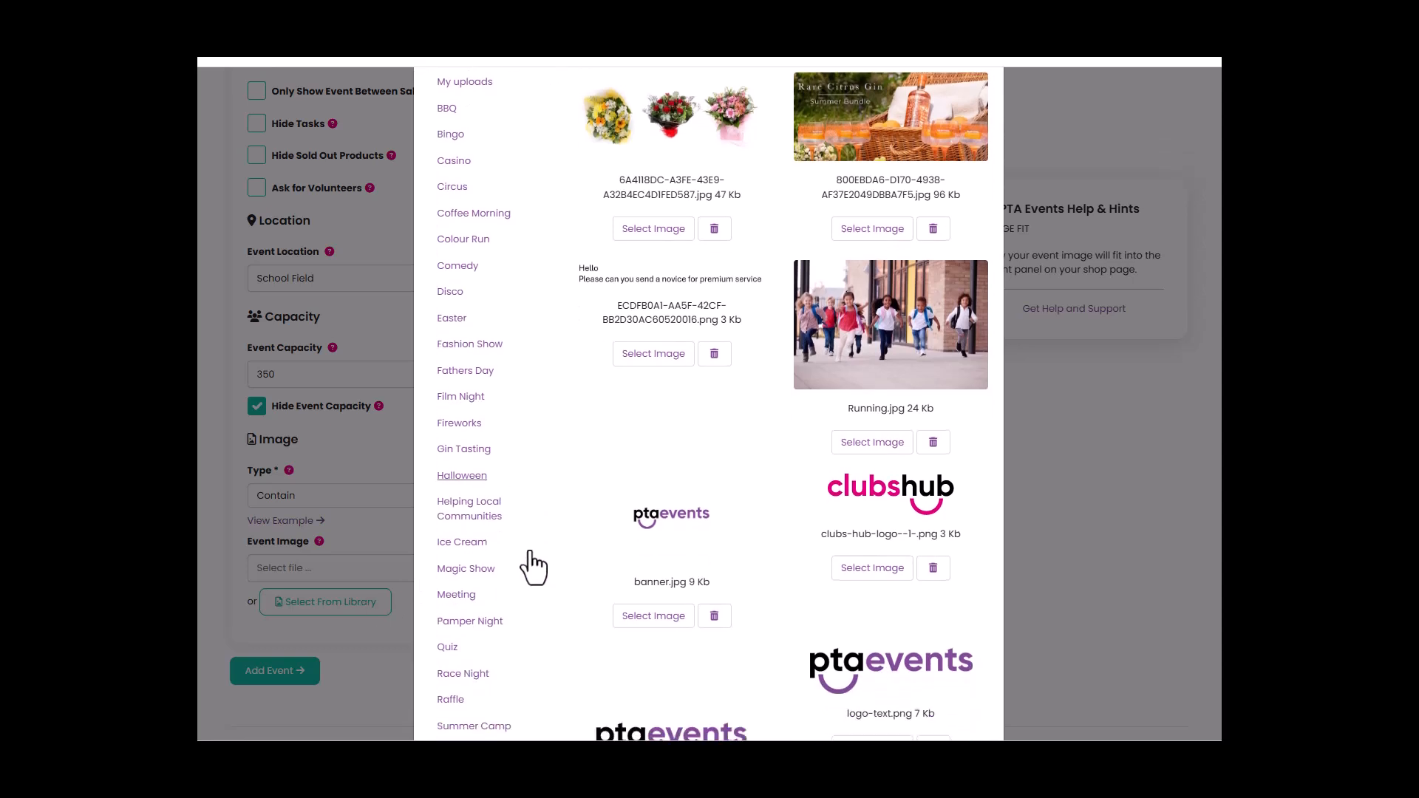
left_click(486, 458)
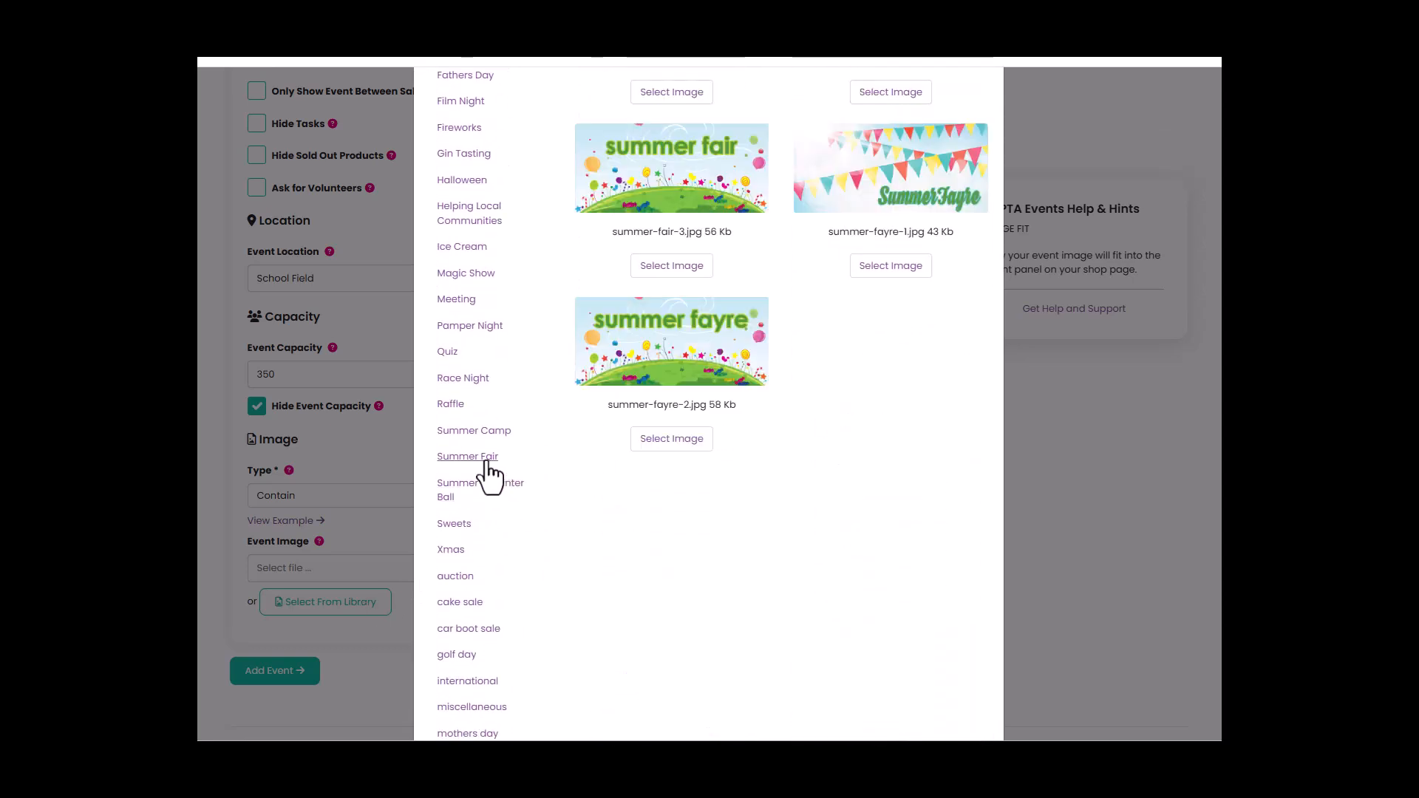
left_click(913, 172)
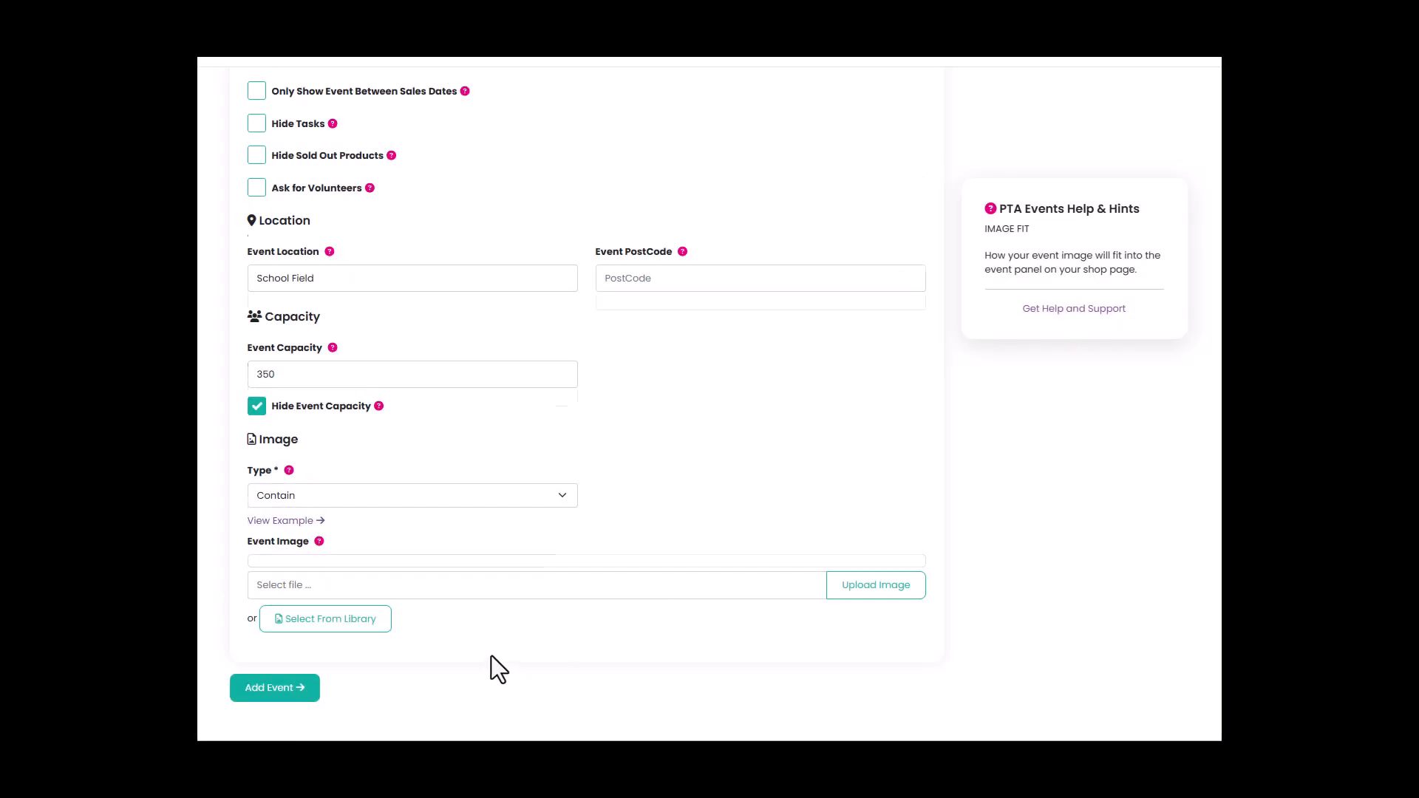
Step: Add the new event and open a preview of Summer Fair from the event list
left_click(265, 693)
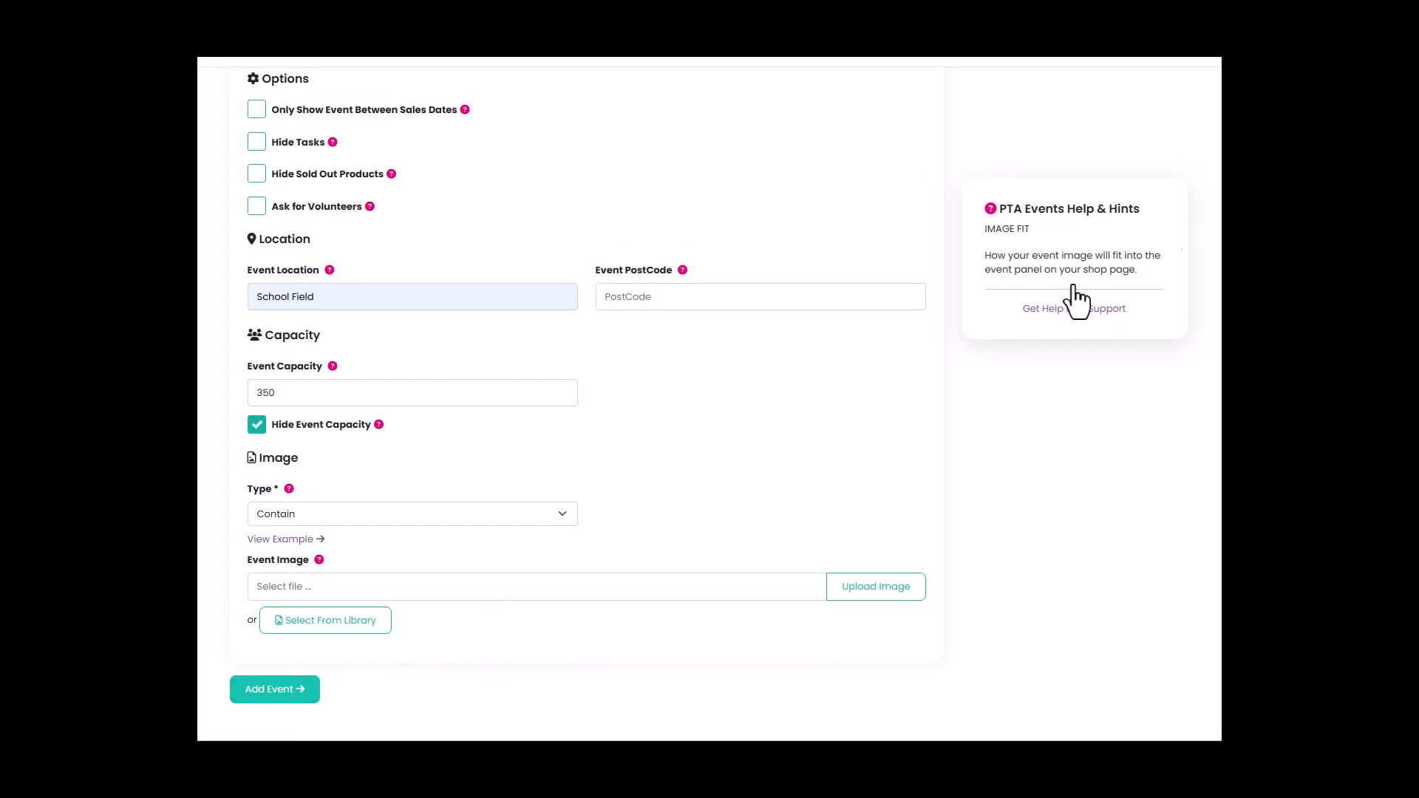
scroll(710, 443, "down", 6)
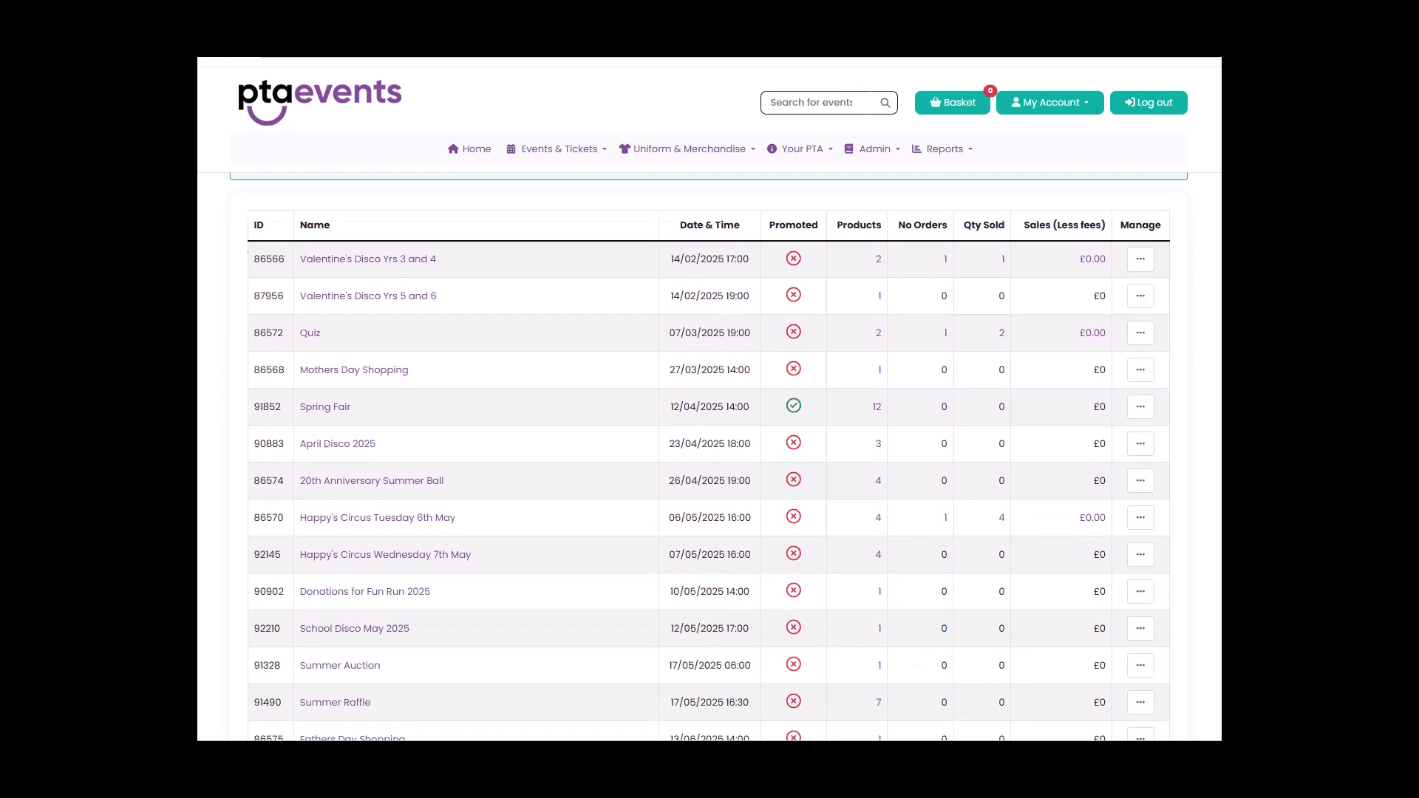
left_click(1142, 481)
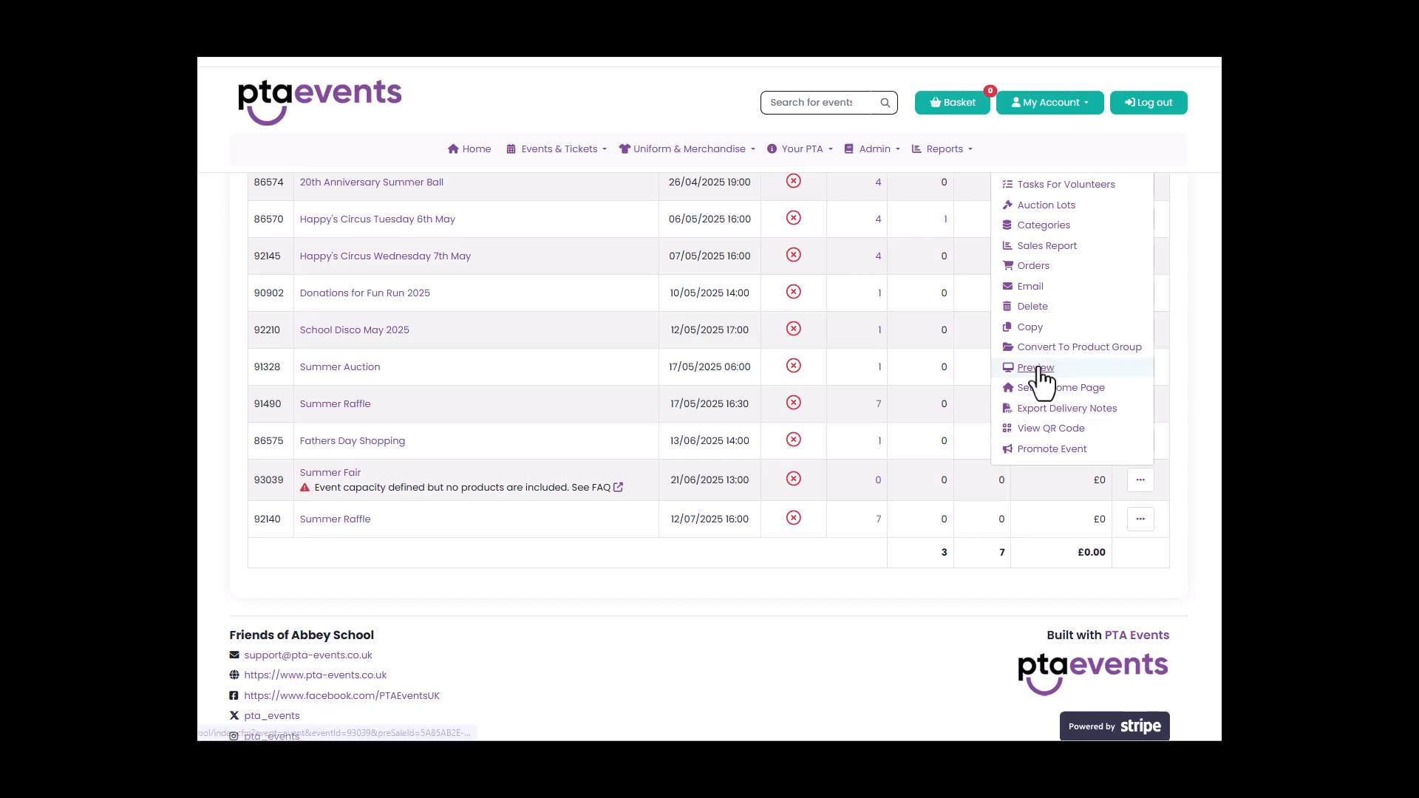
left_click(1126, 368)
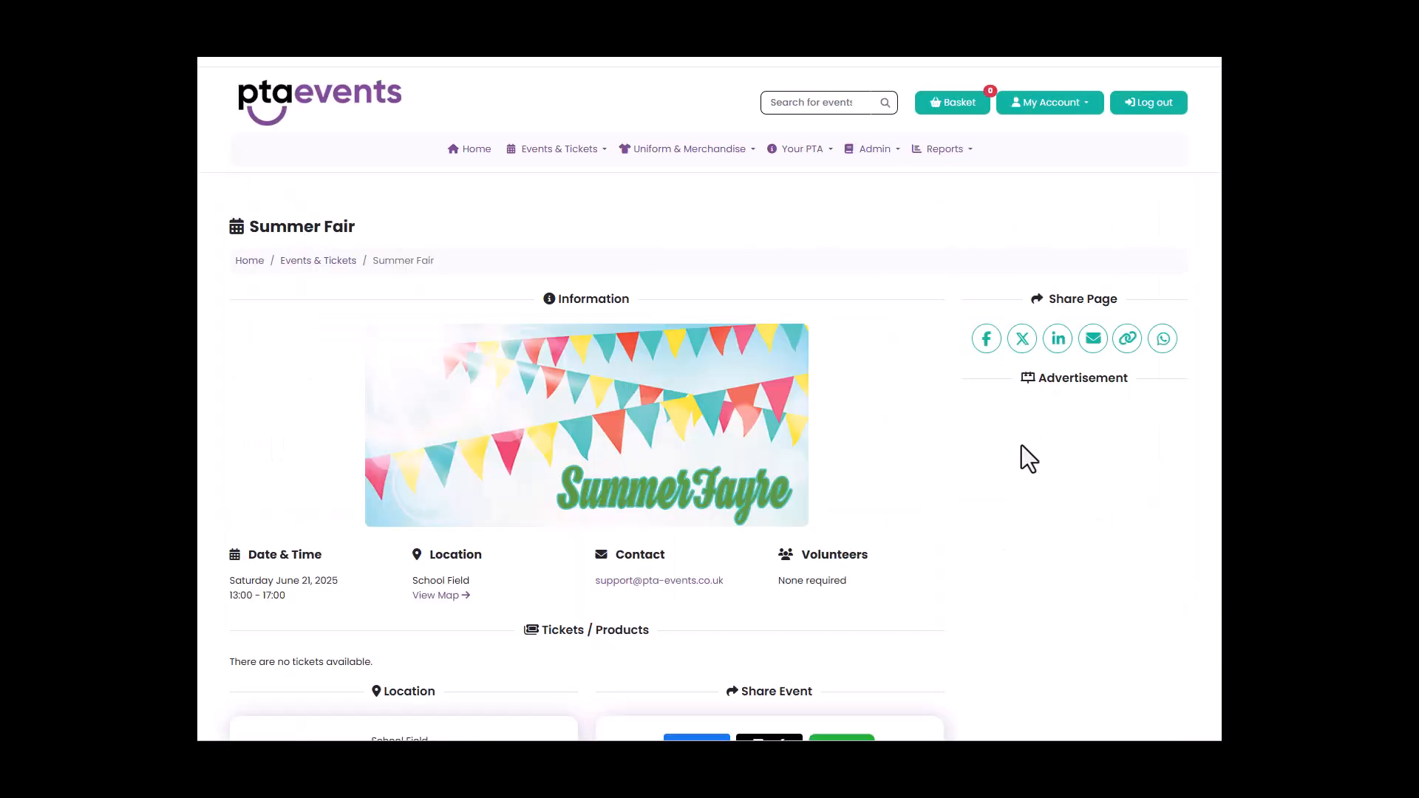